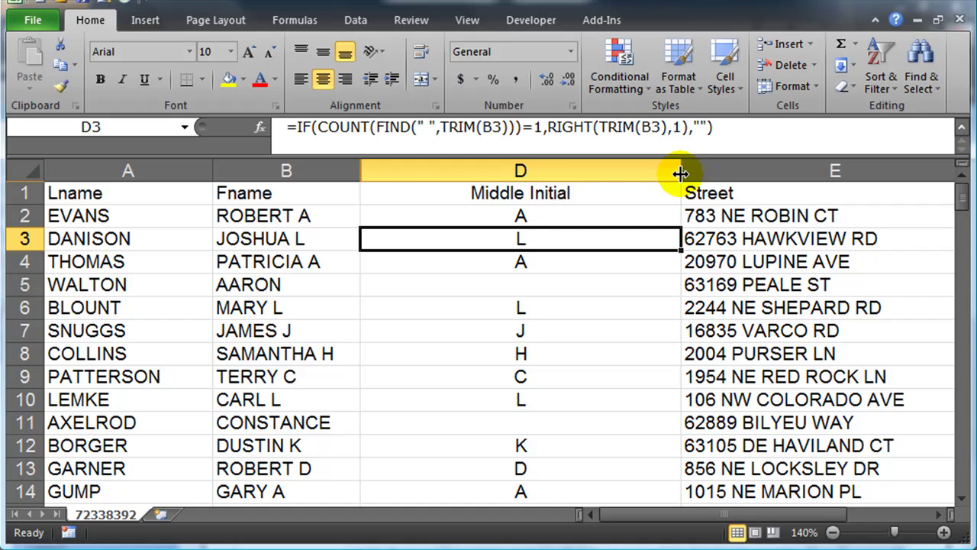
# - Narrow the Middle Initial column and check the IF/FIND middle-initial formula in D2
pyautogui.moveTo(681, 174); pyautogui.dragTo(502, 179)
pyautogui.click(461, 218)
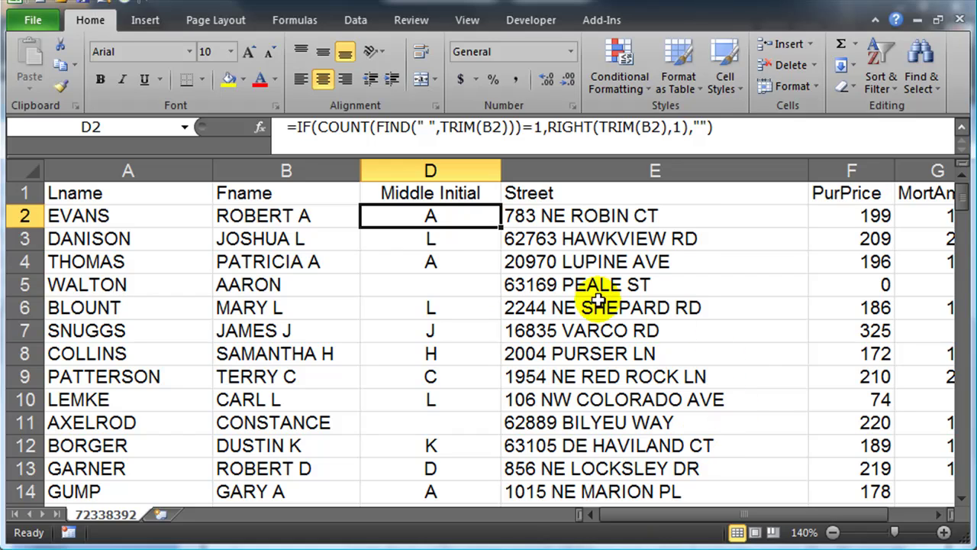
# - Insert a blank column D before Middle Initial, then hide the Middle Initial column
pyautogui.click(393, 169)
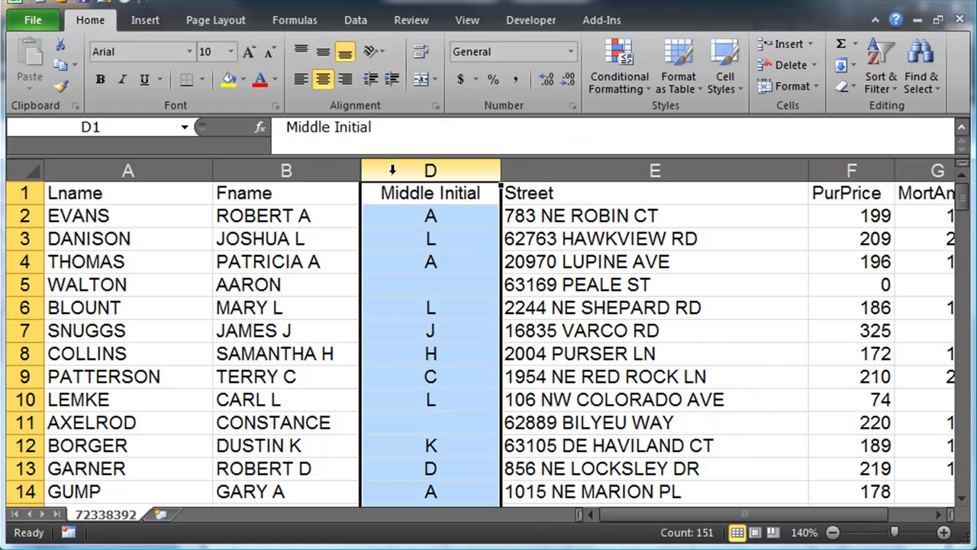
pyautogui.rightClick(393, 169)
pyautogui.click(459, 294)
pyautogui.click(459, 293)
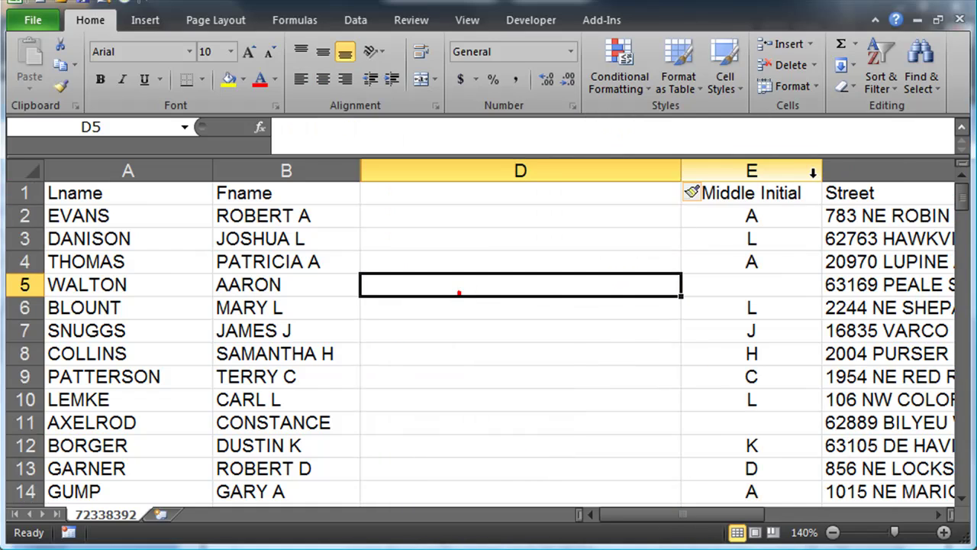
pyautogui.click(752, 170)
pyautogui.rightClick(763, 174)
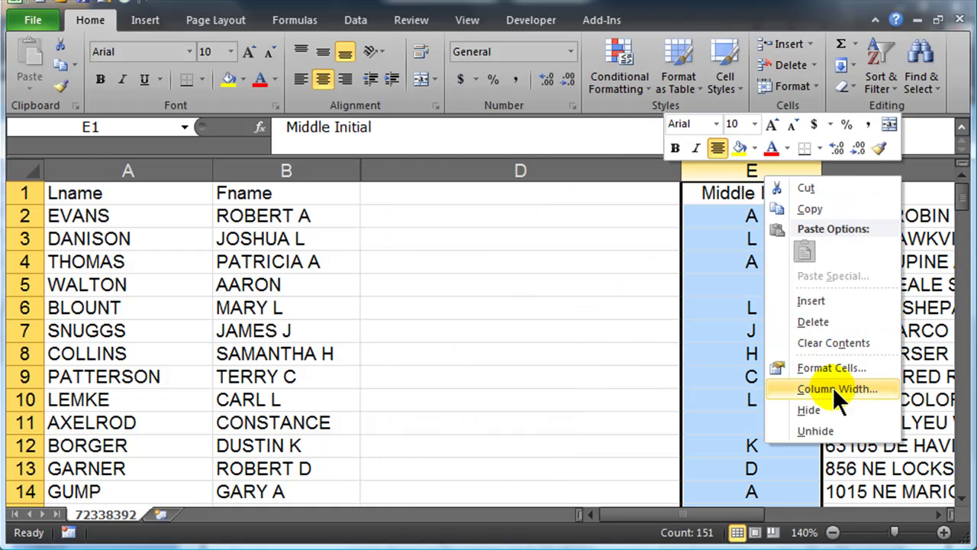
pyautogui.click(824, 411)
# - Enter the heading 'Username' in D1
pyautogui.click(564, 328)
pyautogui.click(464, 197)
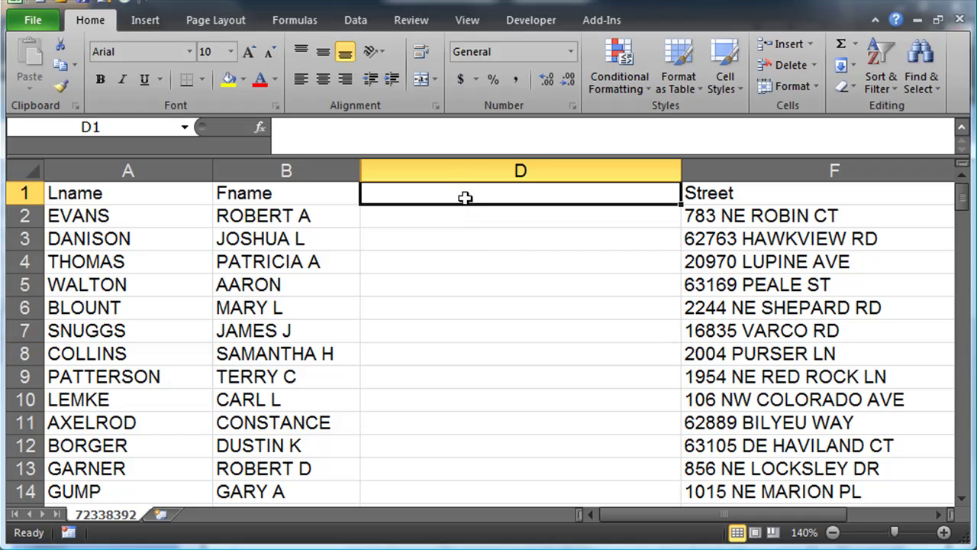
pyautogui.write('Username')
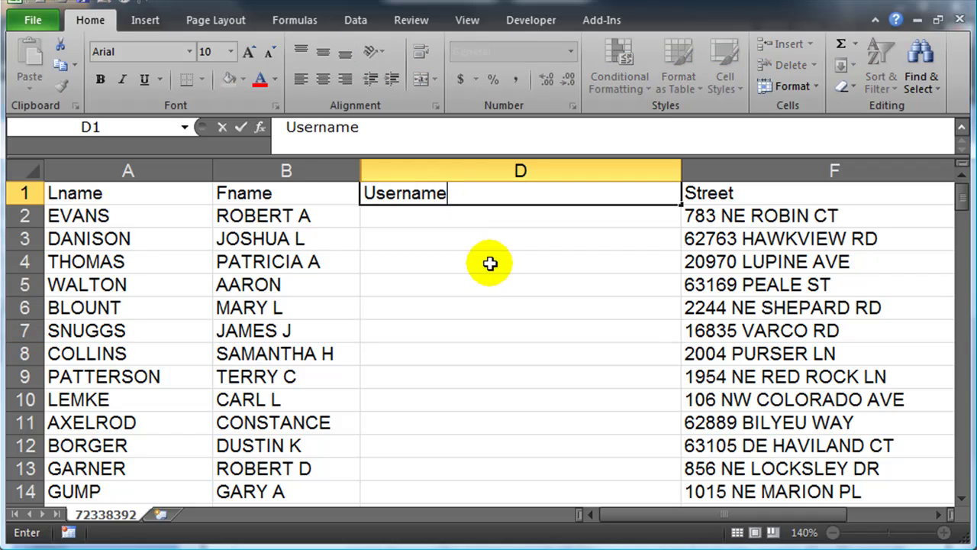
pyautogui.press('Return')
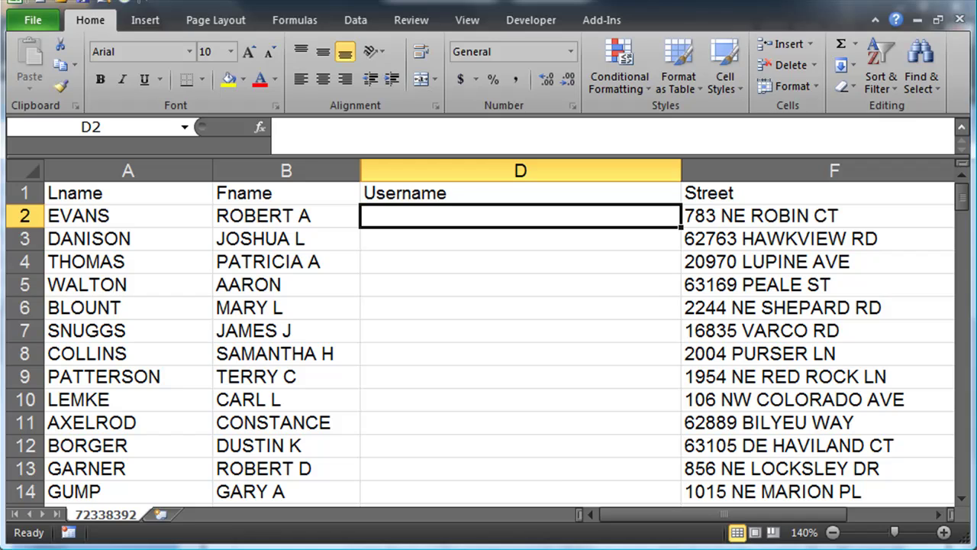
pyautogui.click(423, 352)
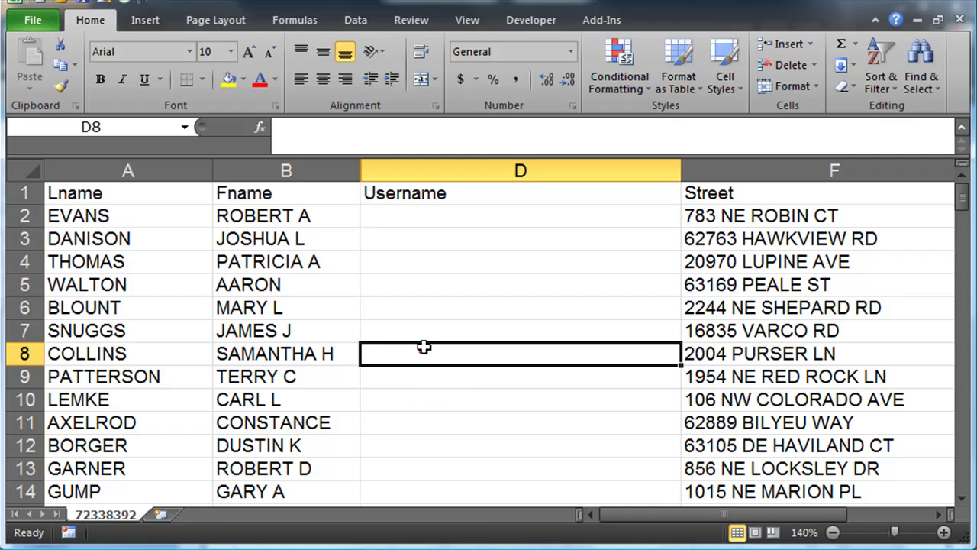
pyautogui.click(437, 214)
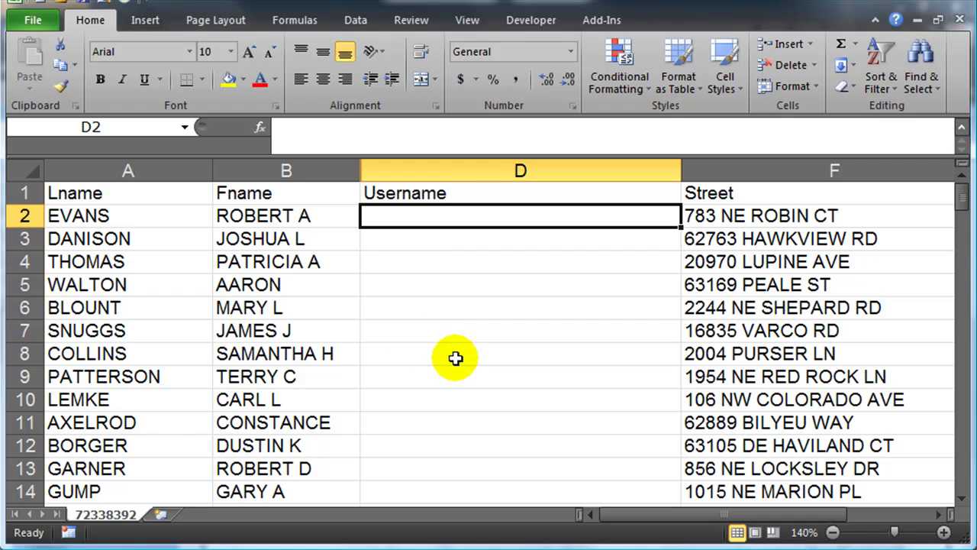
# - Enter =CONCATENATE(LEFT(B2,1),LEFT(A2,7)) in D2 to build the first username
pyautogui.write('=')
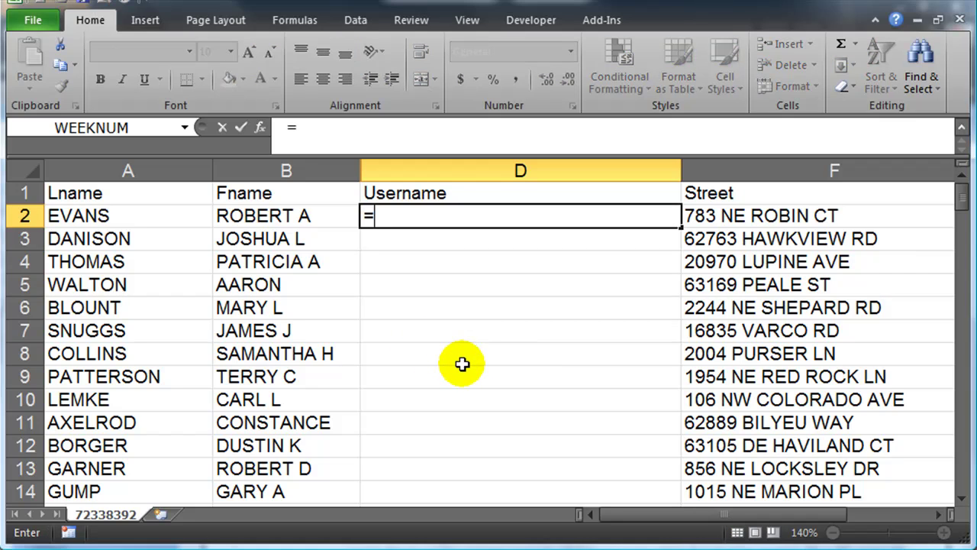
pyautogui.write('con')
pyautogui.press('Tab')
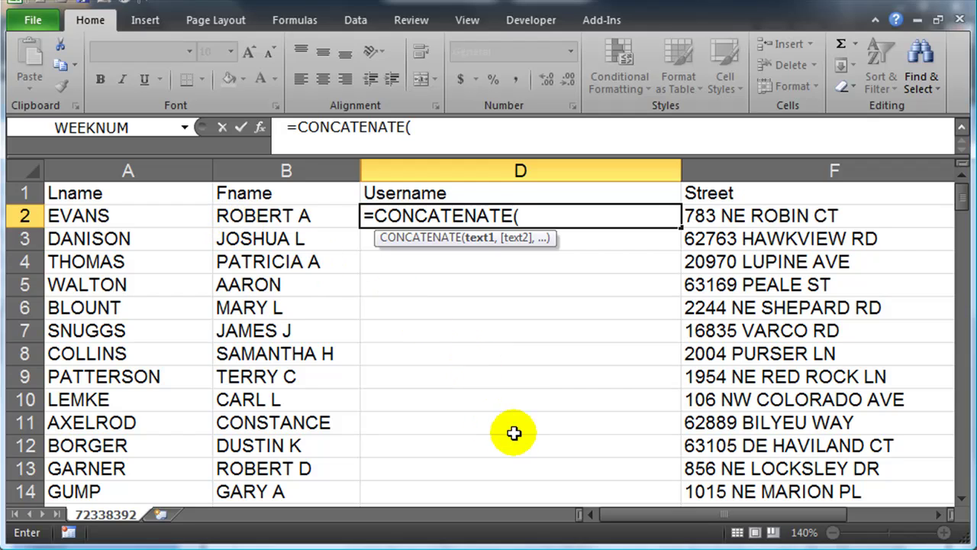
pyautogui.write('left(')
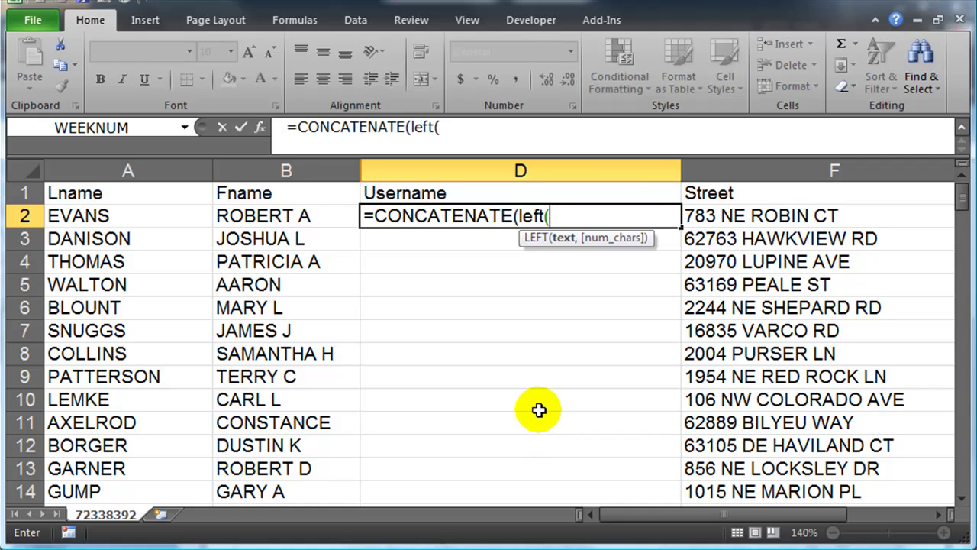
pyautogui.click(286, 216)
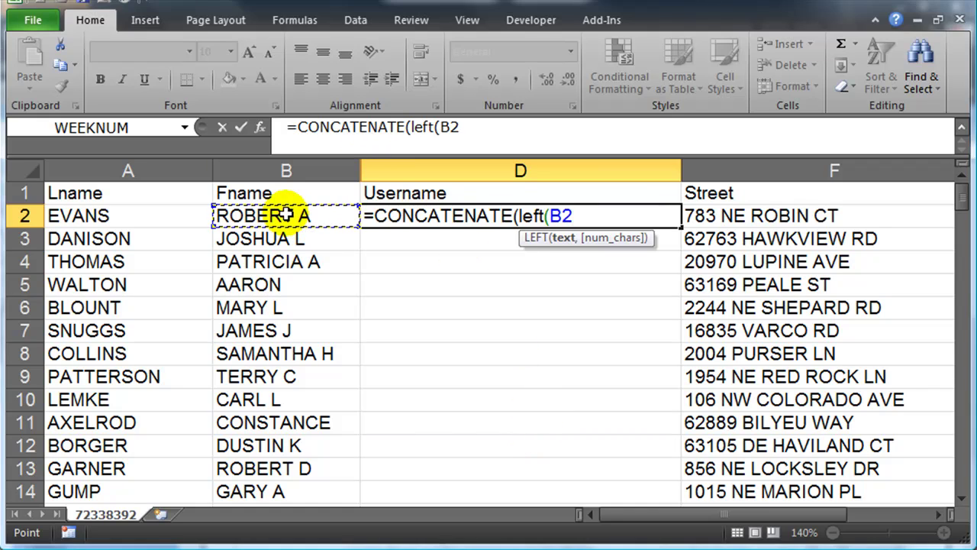
pyautogui.write(',1)')
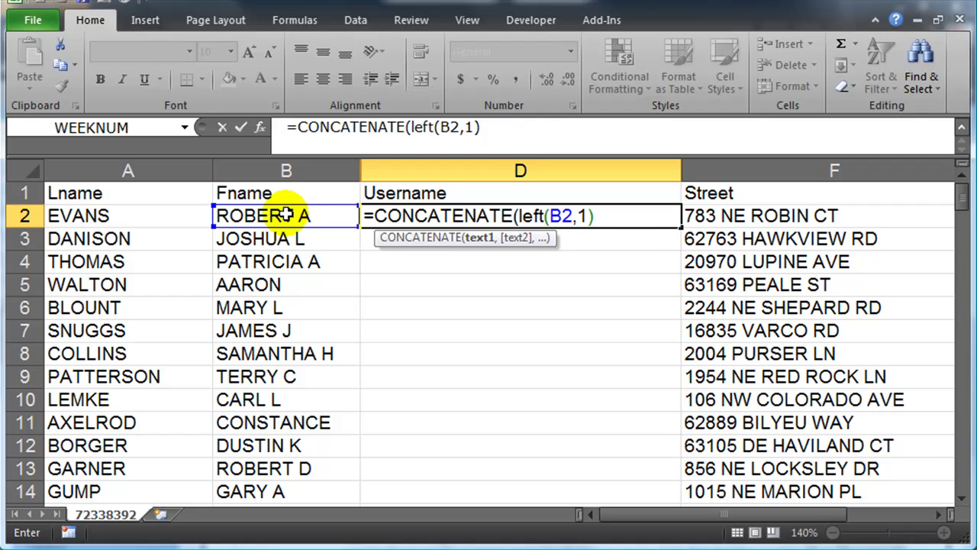
pyautogui.write(',')
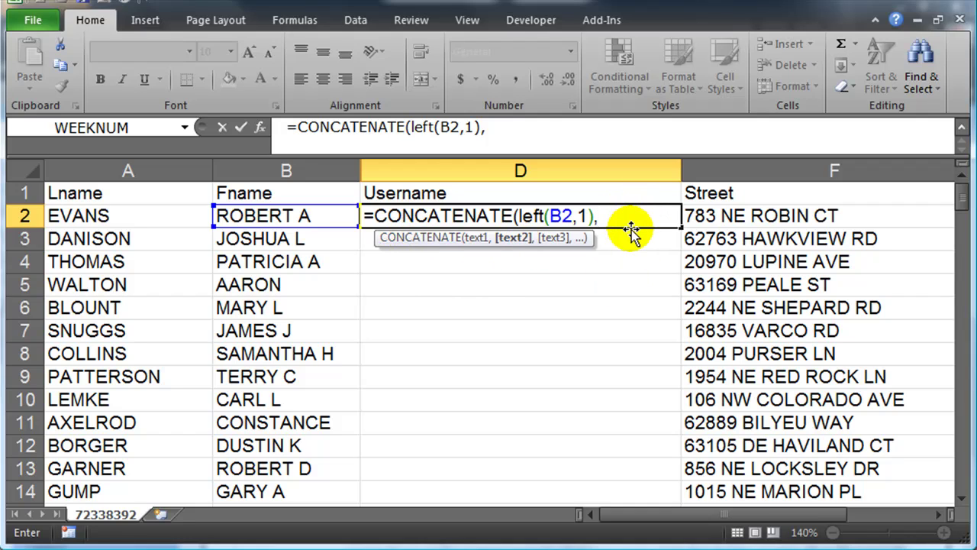
pyautogui.write('left(')
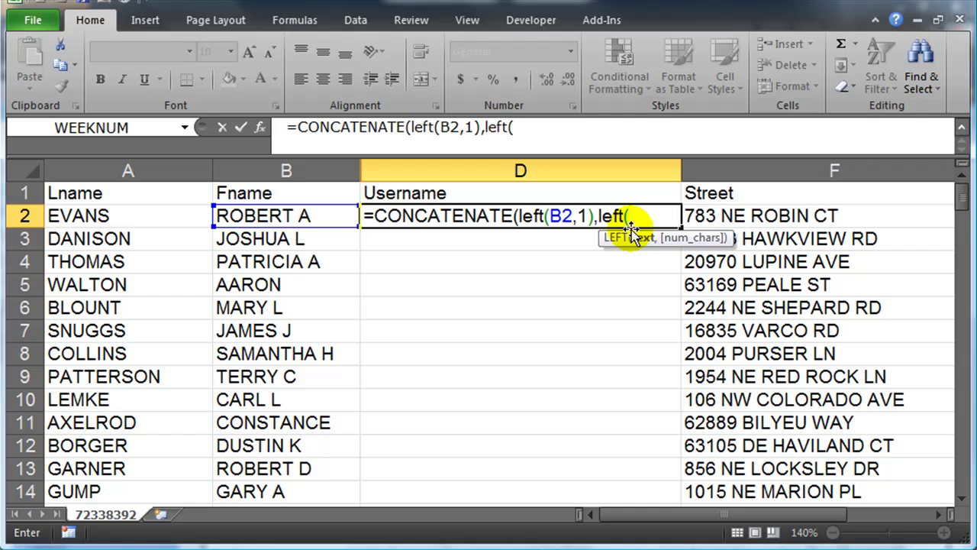
pyautogui.click(126, 217)
pyautogui.write(',')
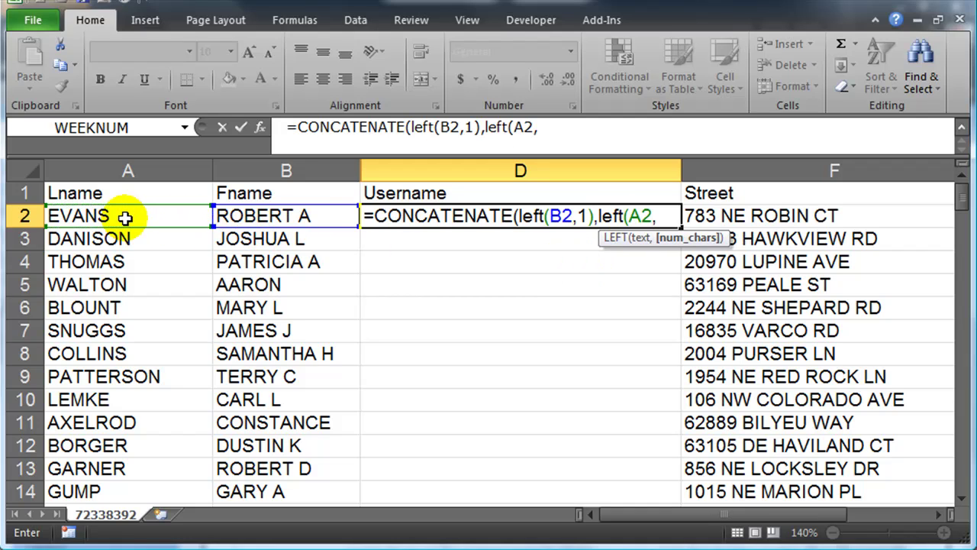
pyautogui.write('7)')
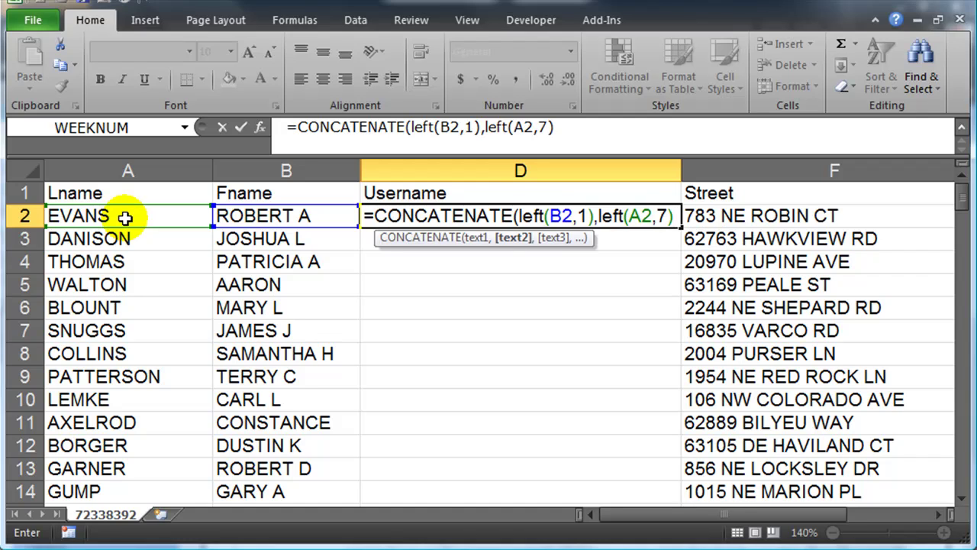
pyautogui.write(')')
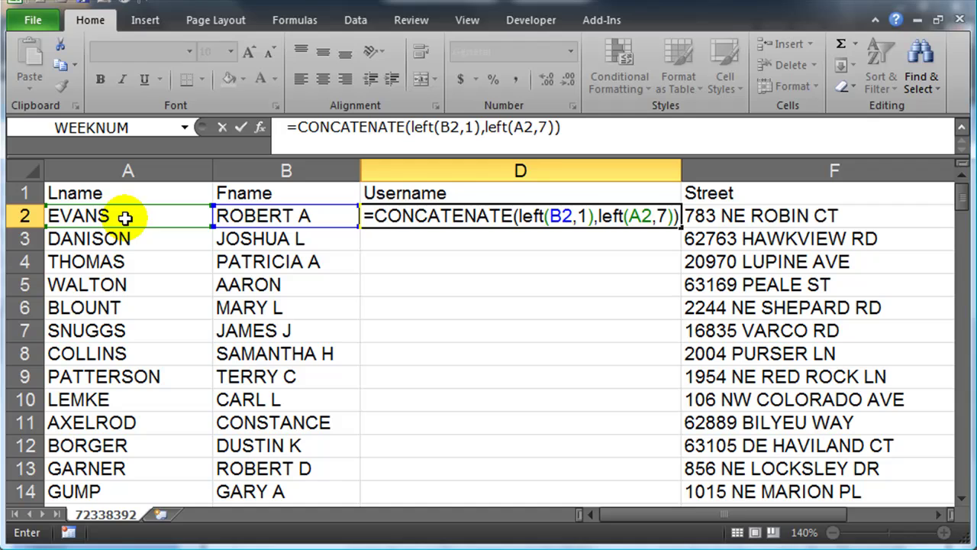
pyautogui.press('Return')
# - Fill the username formula from D2 down to D11 and recheck it
pyautogui.click(554, 214)
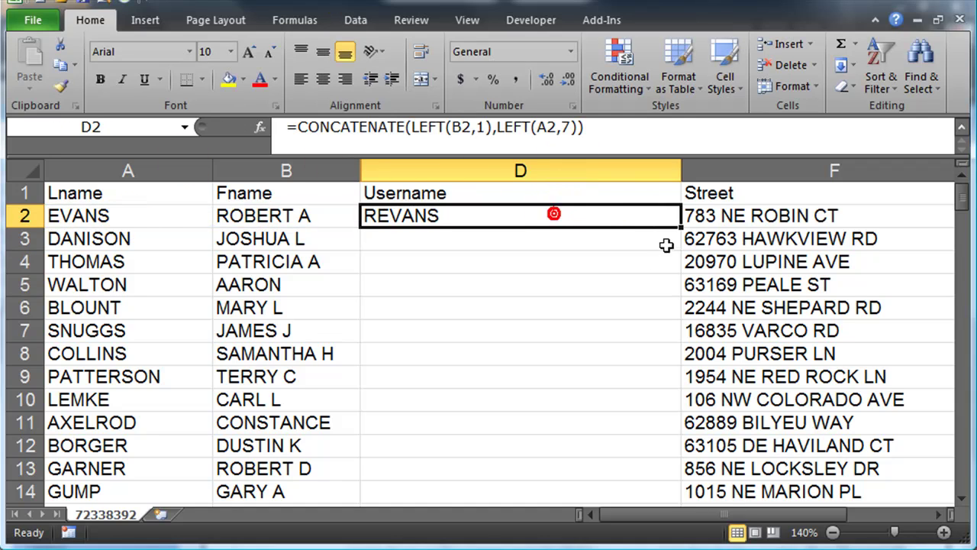
pyautogui.moveTo(681, 227); pyautogui.dragTo(680, 431)
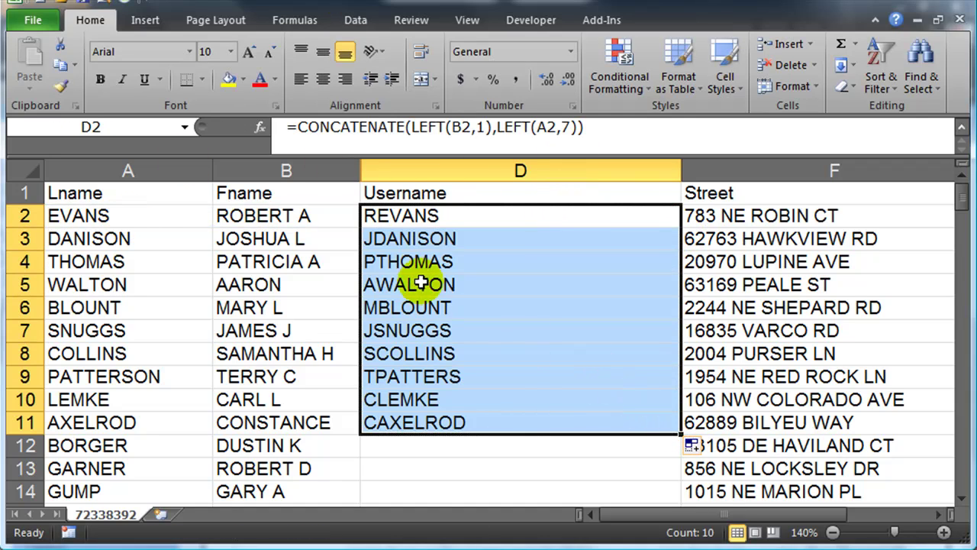
pyautogui.doubleClick(454, 218)
pyautogui.press('Escape')
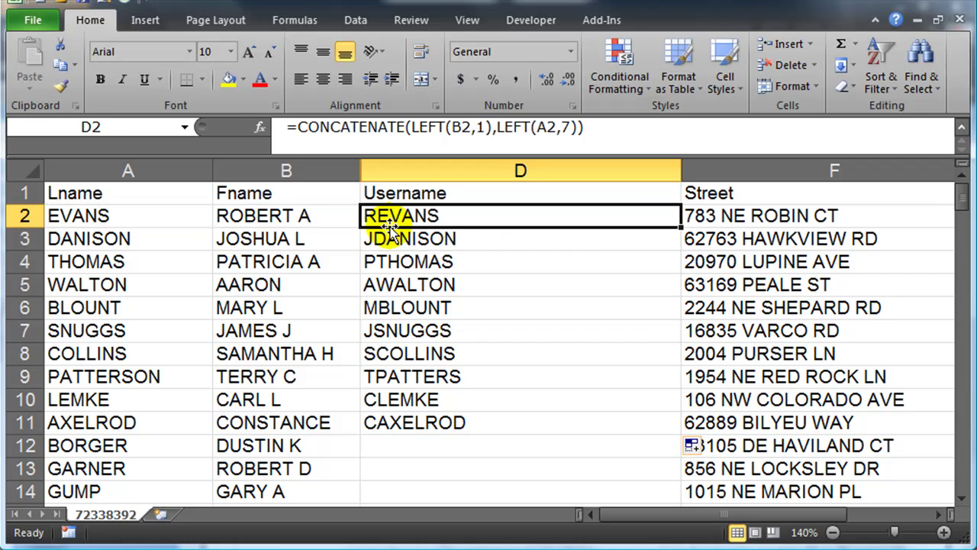
# - Search Excel Help for 'lowercase' and open the Change the case of text article
pyautogui.click(895, 18)
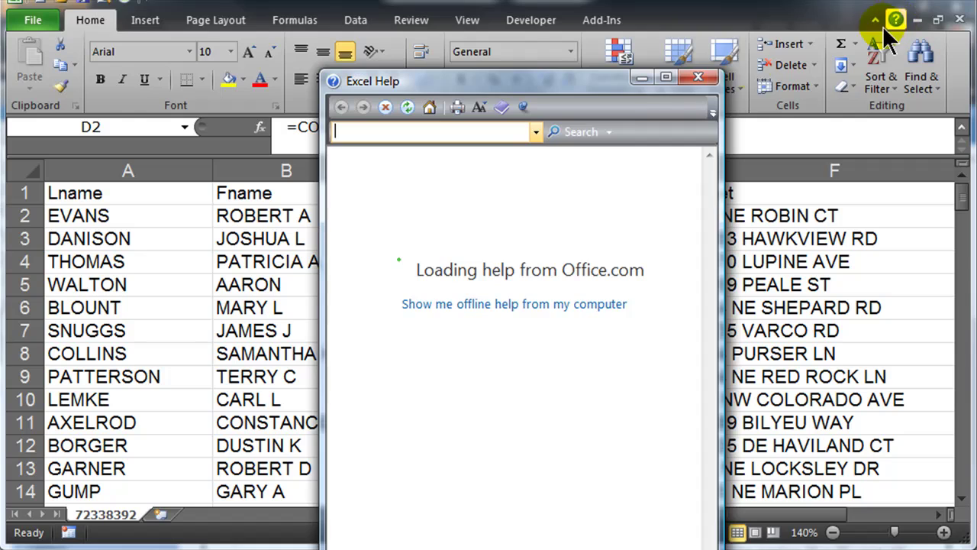
pyautogui.click(504, 129)
pyautogui.write('lowercase')
pyautogui.press('Return')
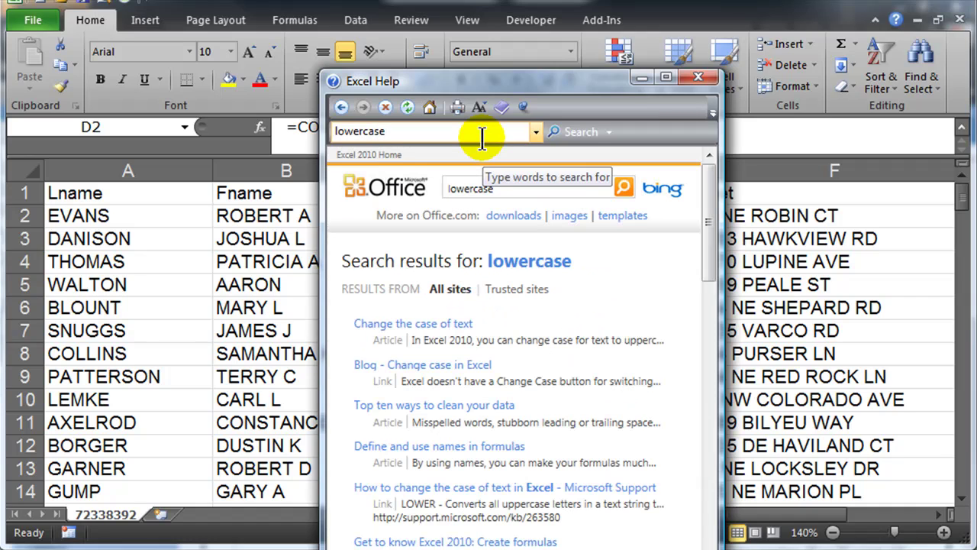
pyautogui.click(419, 326)
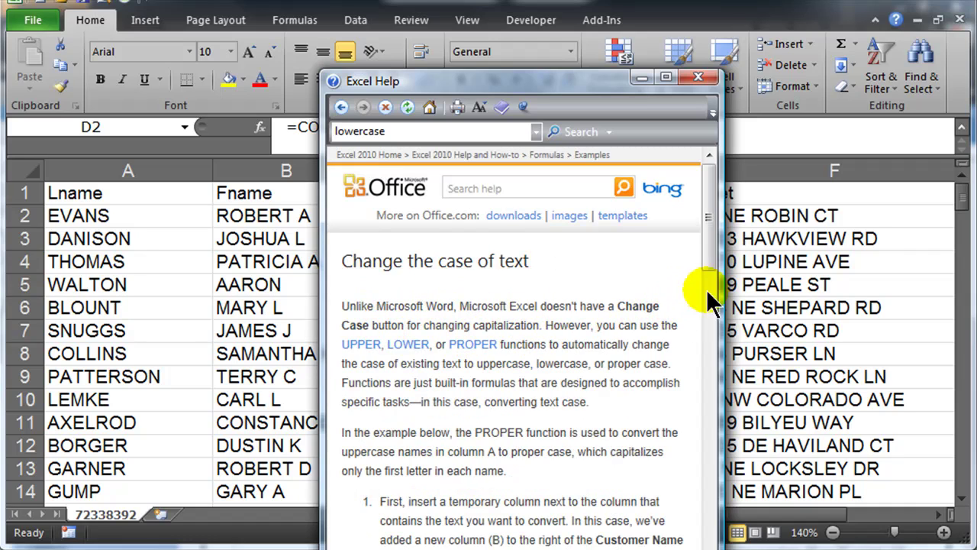
# - Read through the LOWER/PROPER/UPPER article, then close Help
pyautogui.moveTo(710, 229); pyautogui.dragTo(709, 359)
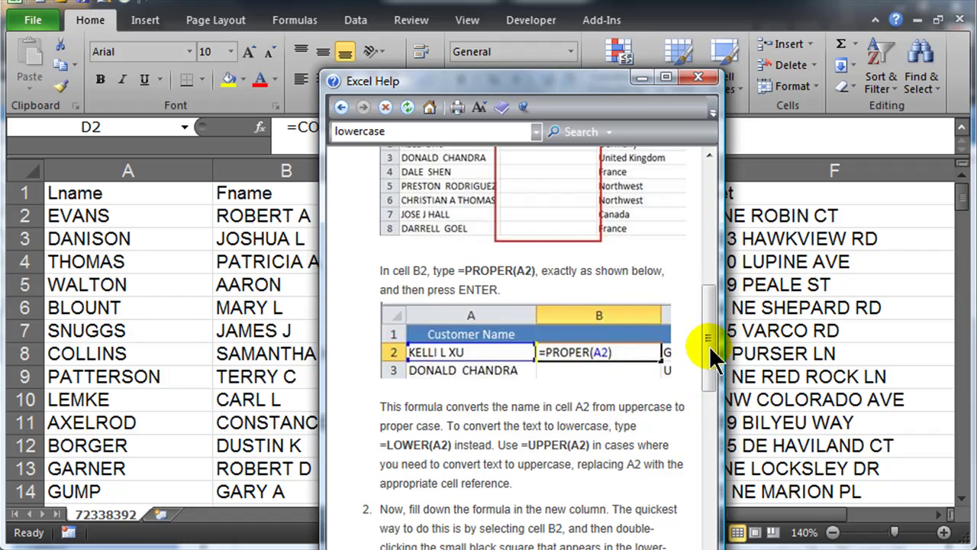
pyautogui.moveTo(704, 374); pyautogui.dragTo(705, 391)
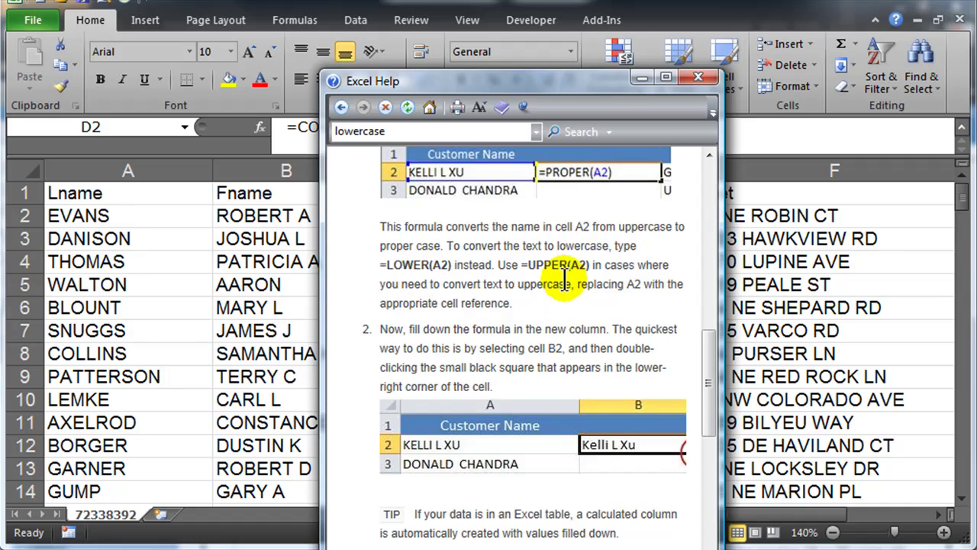
pyautogui.moveTo(709, 375); pyautogui.dragTo(701, 316)
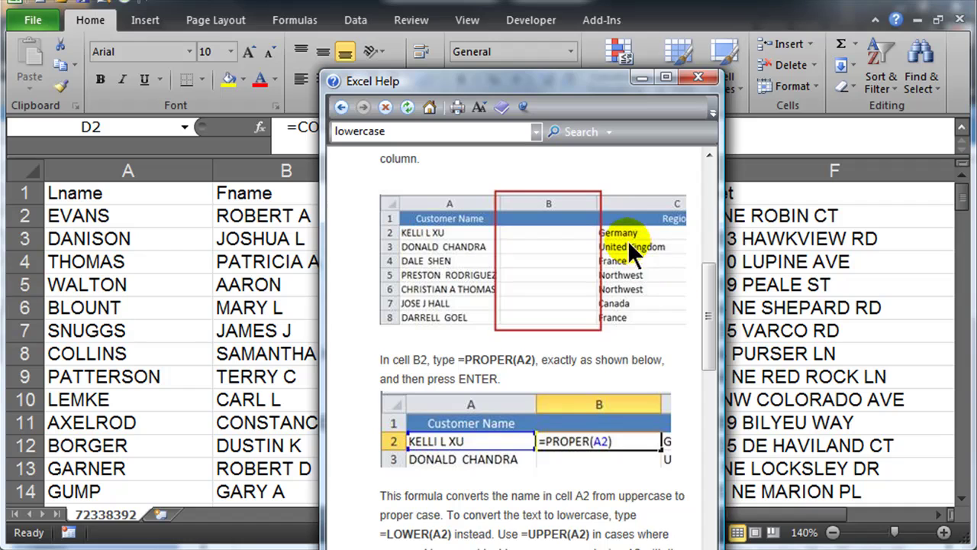
pyautogui.moveTo(710, 294)
pyautogui.mouseDown()
pyautogui.moveTo(704, 450)
pyautogui.moveTo(705, 312)
pyautogui.mouseUp()
pyautogui.moveTo(709, 363)
pyautogui.mouseDown()
pyautogui.moveTo(709, 451)
pyautogui.moveTo(706, 378)
pyautogui.mouseUp()
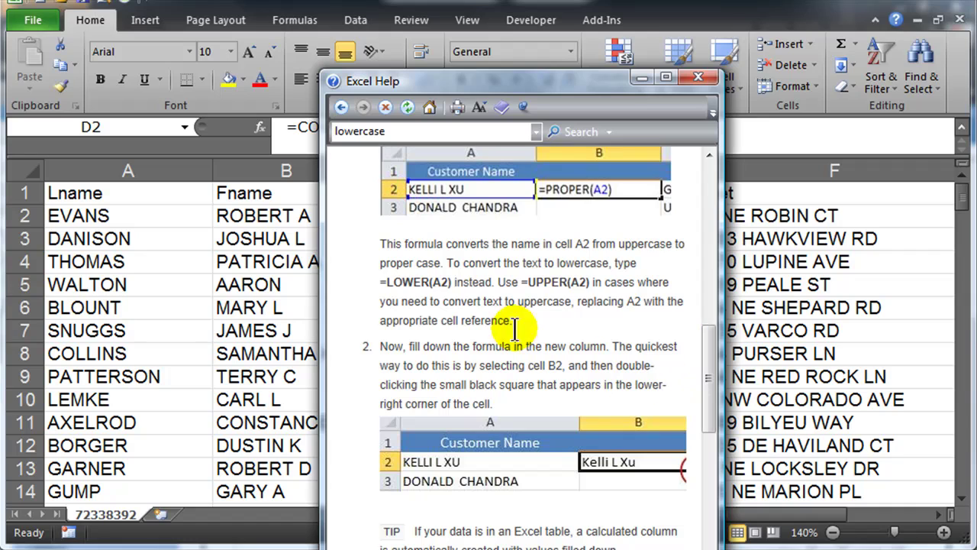
pyautogui.click(698, 76)
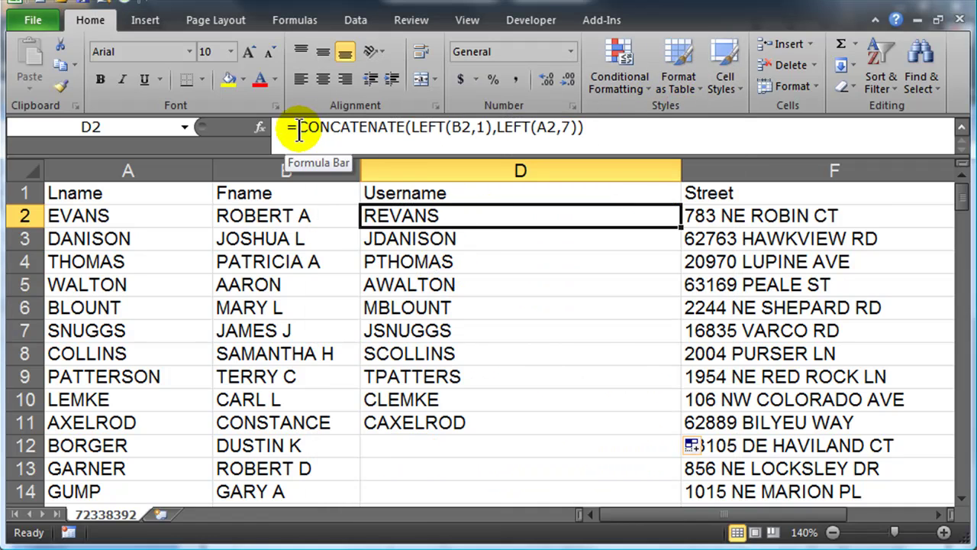
# - Wrap the D2 formula as =LOWER(CONCATENATE(LEFT(B2,1),LEFT(A2,7)))
pyautogui.doubleClick(460, 127)
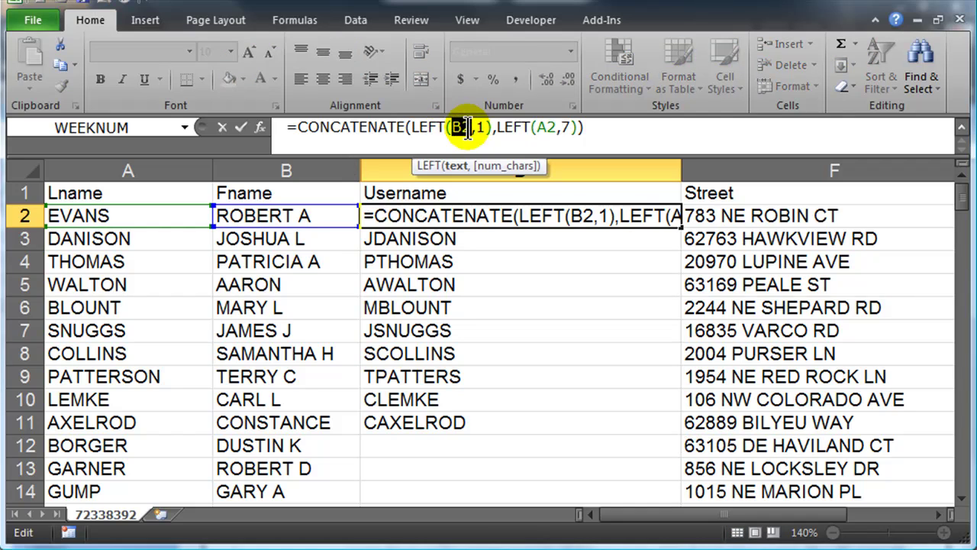
pyautogui.doubleClick(546, 128)
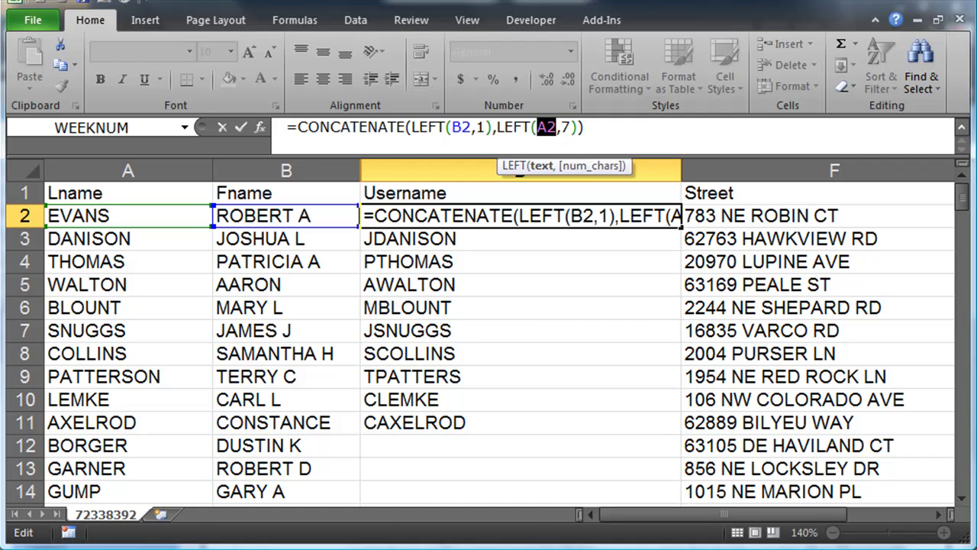
pyautogui.click(299, 127)
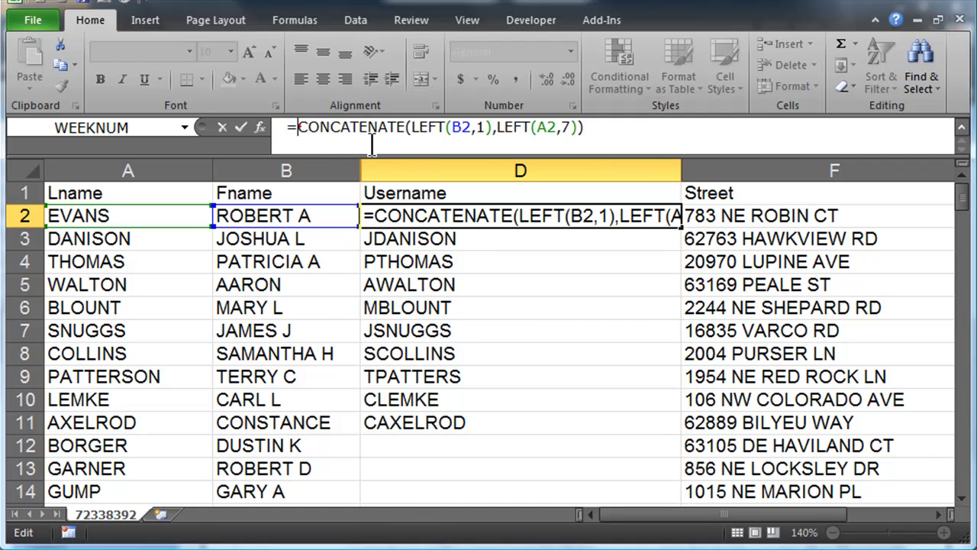
pyautogui.write('lower(')
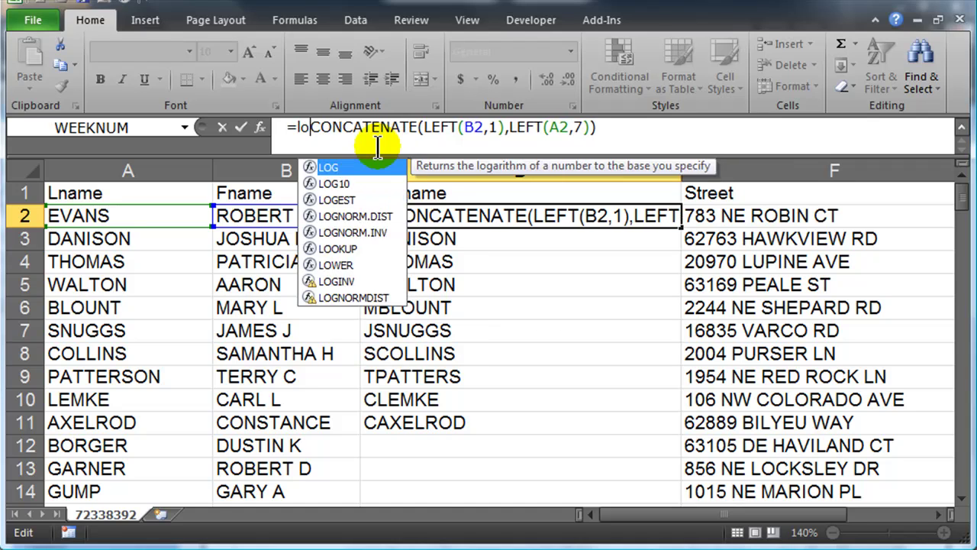
pyautogui.click(666, 130)
pyautogui.write(')')
pyautogui.click(661, 127)
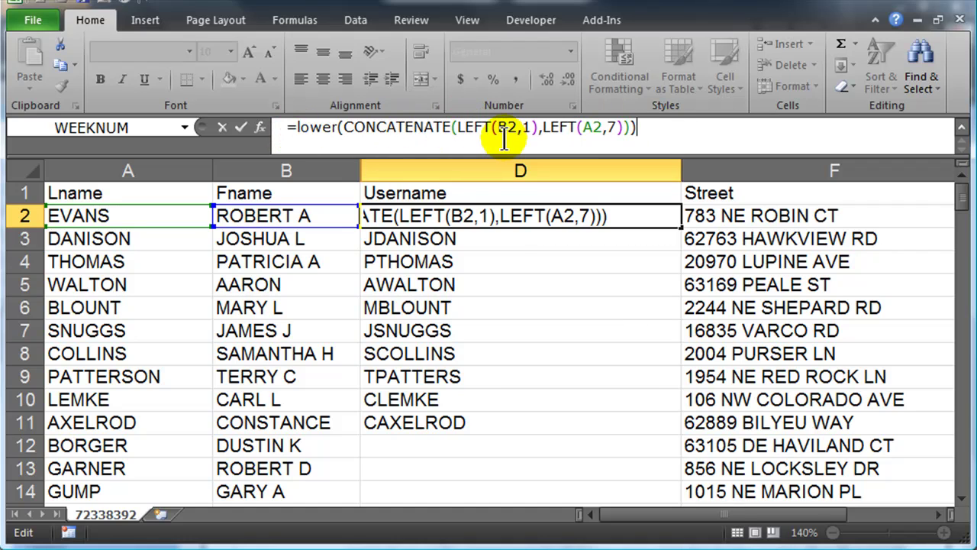
pyautogui.press('Return')
# - Fill the LOWER username formula down to D14
pyautogui.click(633, 214)
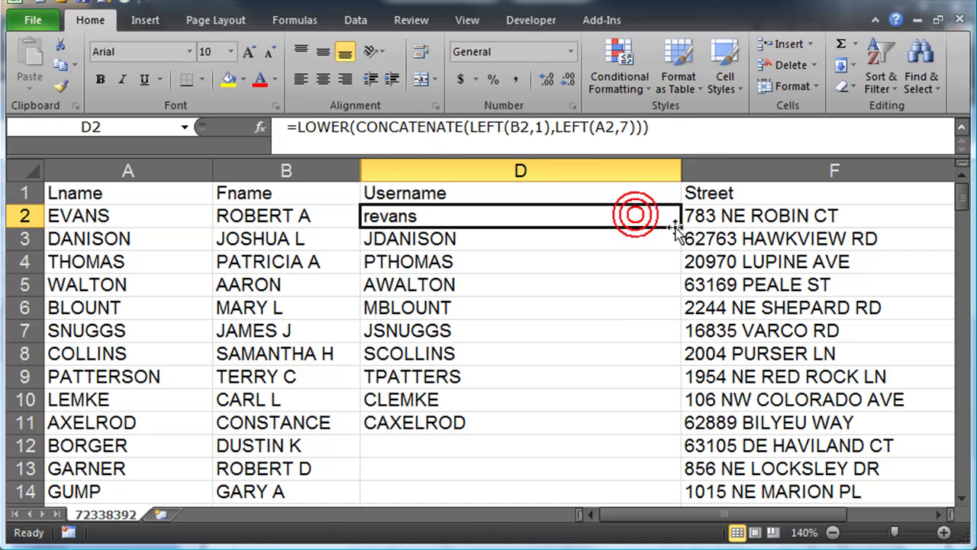
pyautogui.moveTo(680, 226); pyautogui.dragTo(668, 493)
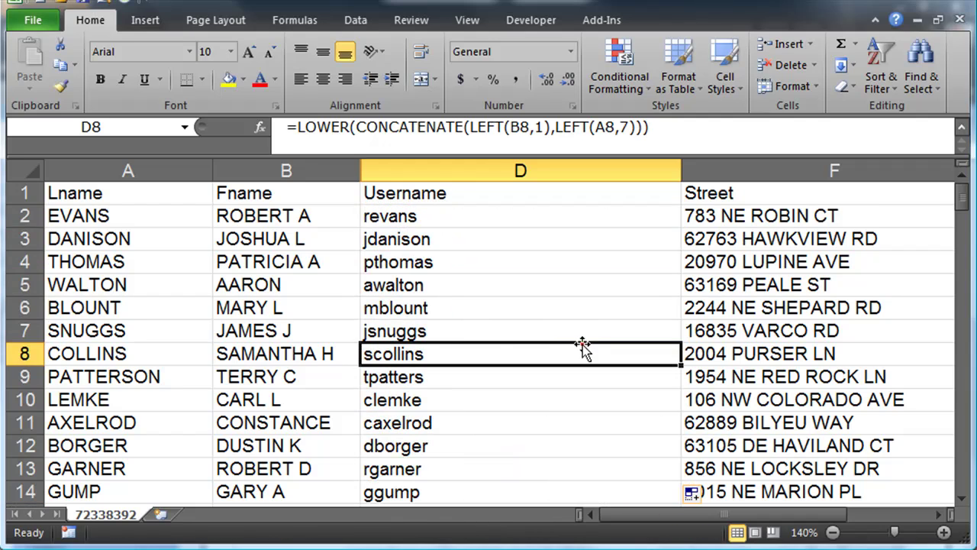
pyautogui.click(507, 225)
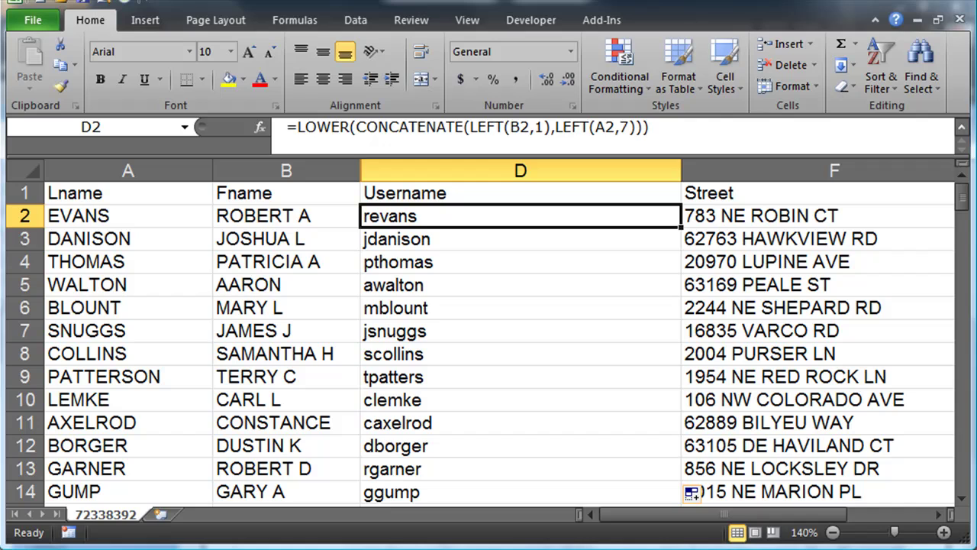
# - Narrow the Username column and insert a blank column F before Street
pyautogui.moveTo(682, 170); pyautogui.dragTo(511, 177)
pyautogui.click(658, 170)
pyautogui.rightClick(554, 174)
pyautogui.click(602, 301)
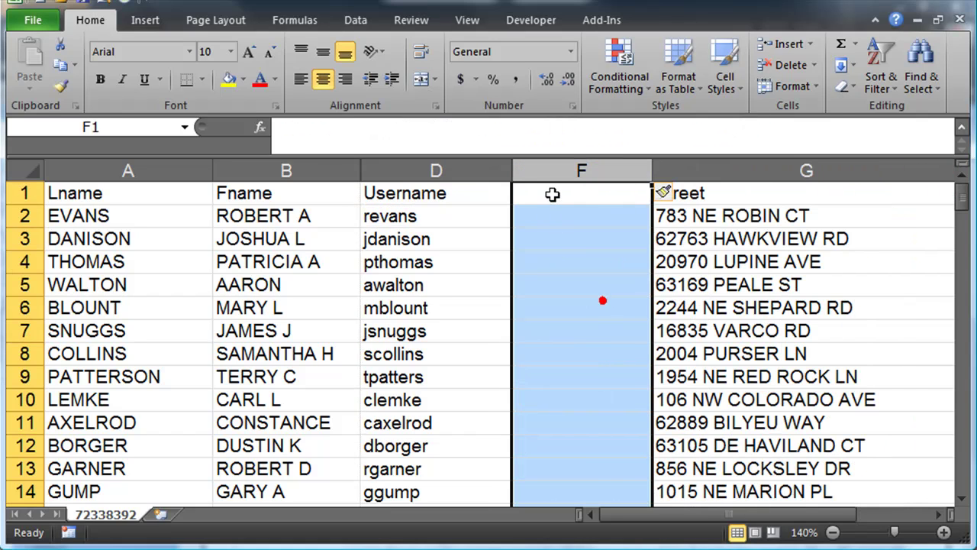
# - Enter the heading 'Password' in F1
pyautogui.click(552, 194)
pyautogui.write('Passwor')
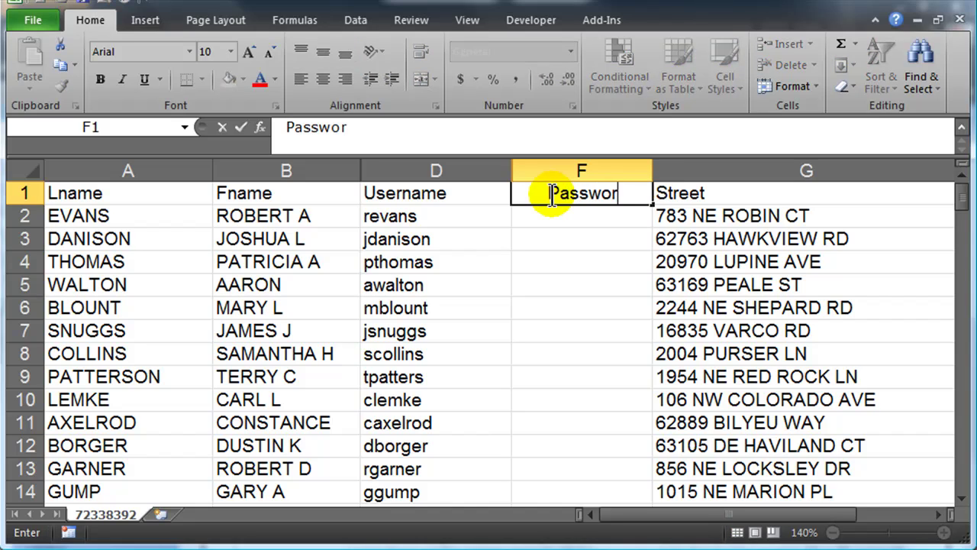
pyautogui.write('d')
pyautogui.press('Return')
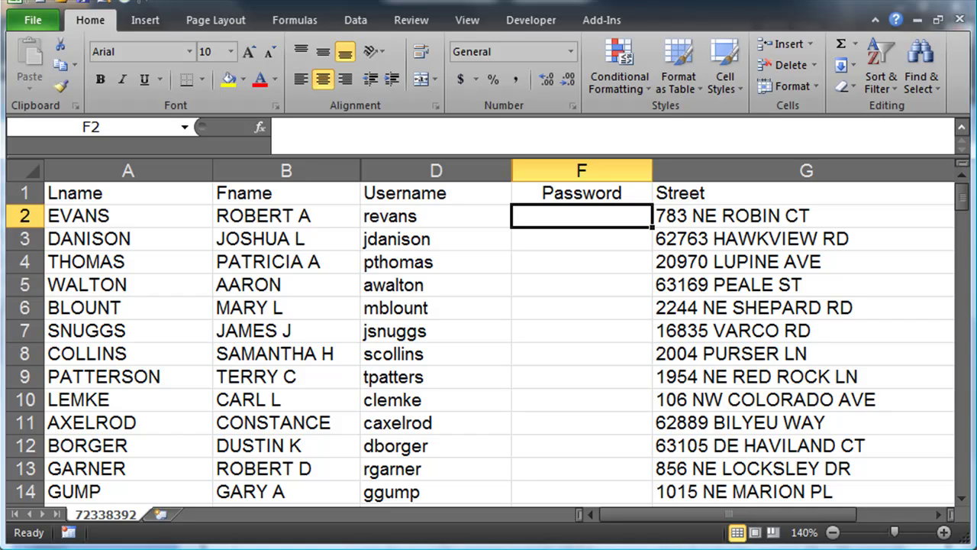
pyautogui.moveTo(543, 284); pyautogui.dragTo(547, 267)
pyautogui.click(554, 218)
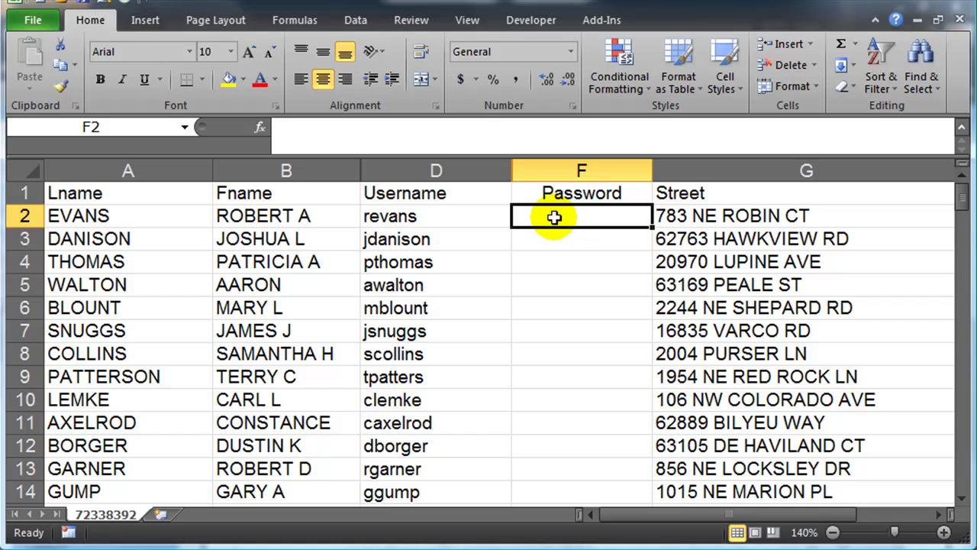
# - Hide the Username column and widen the Password column
pyautogui.rightClick(404, 171)
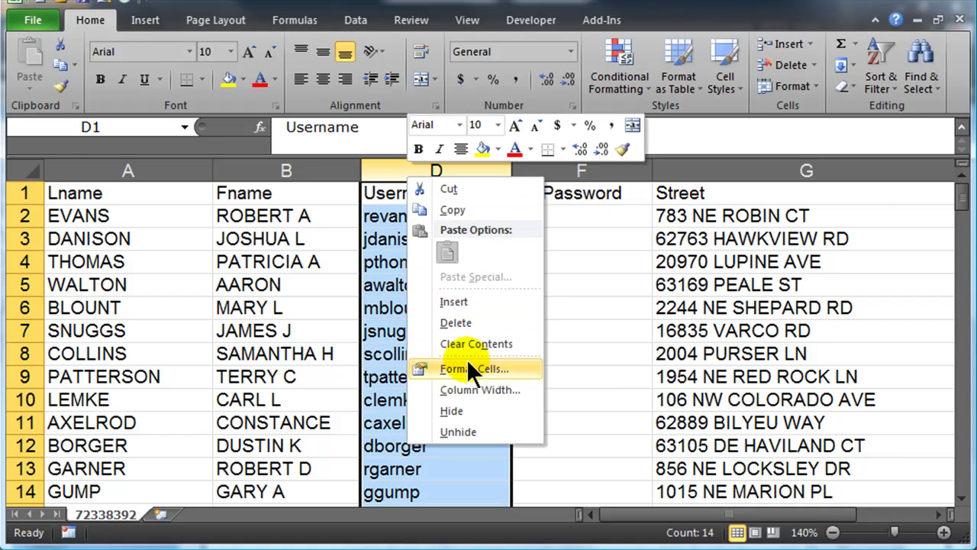
pyautogui.click(458, 411)
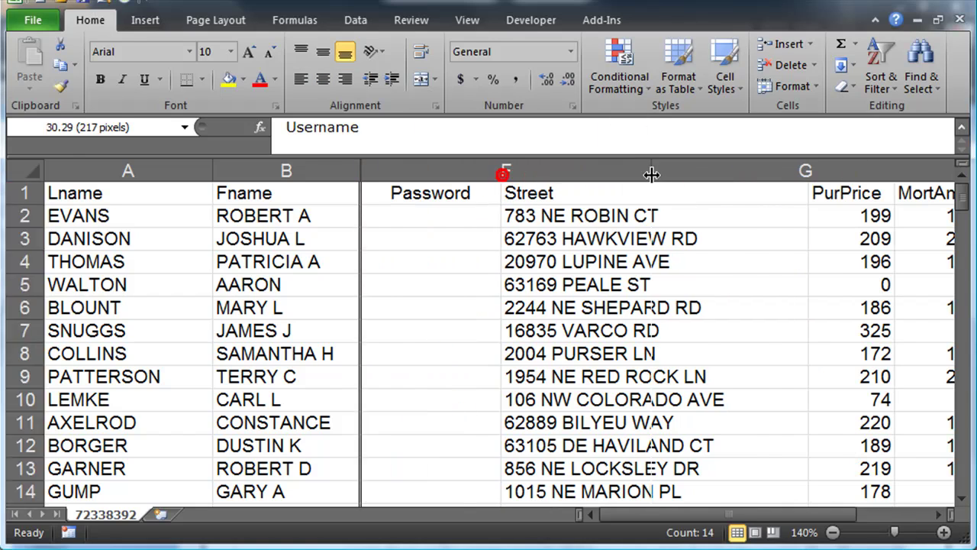
pyautogui.moveTo(498, 174); pyautogui.dragTo(652, 169)
pyautogui.click(430, 284)
# - Type =CONCATENATE(LEFT(A2,2),RANDBETWEEN(111111,999999)) into F2
pyautogui.click(425, 217)
pyautogui.write('=con')
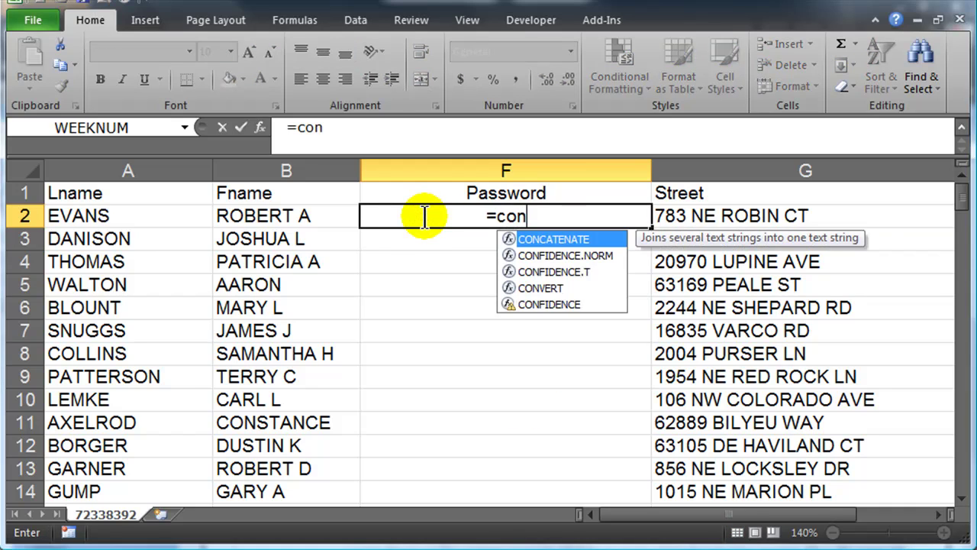
pyautogui.press('Tab')
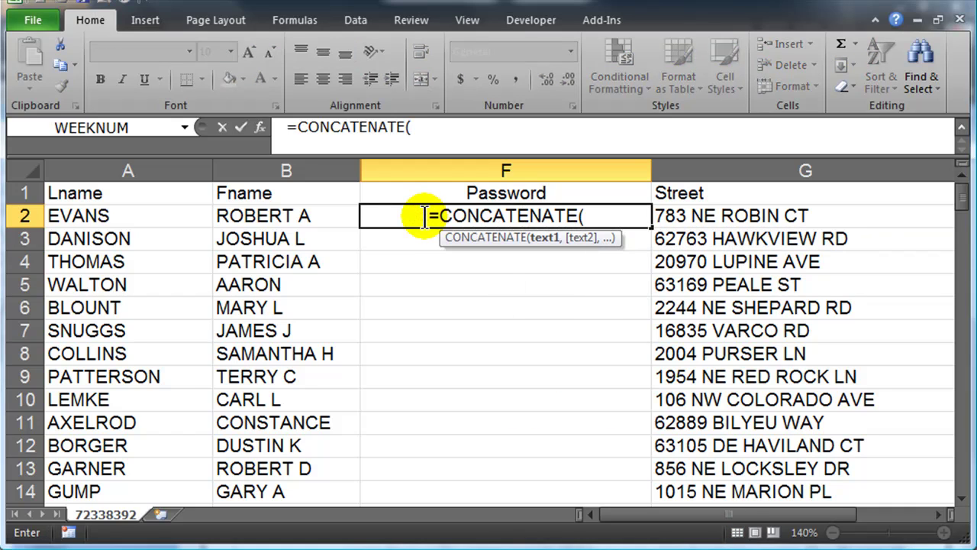
pyautogui.write('left(')
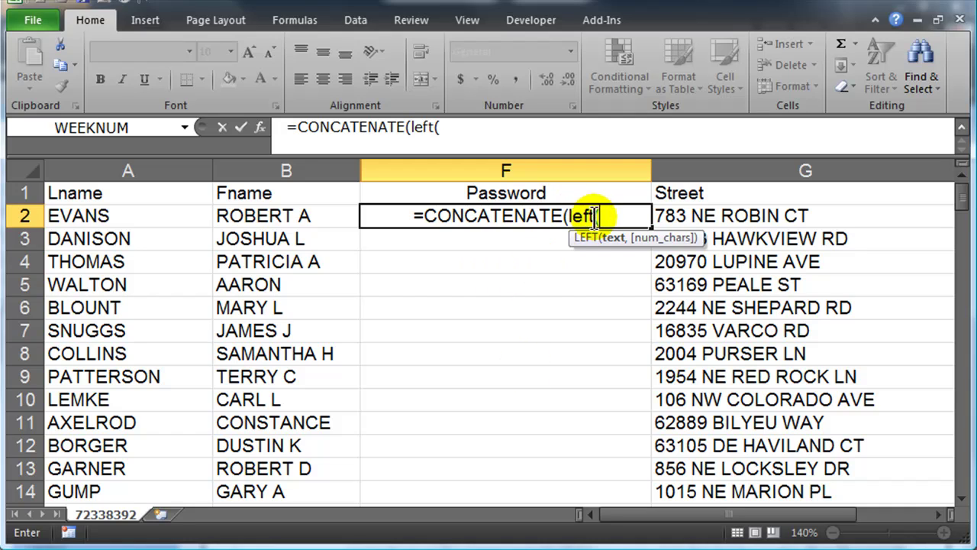
pyautogui.click(136, 217)
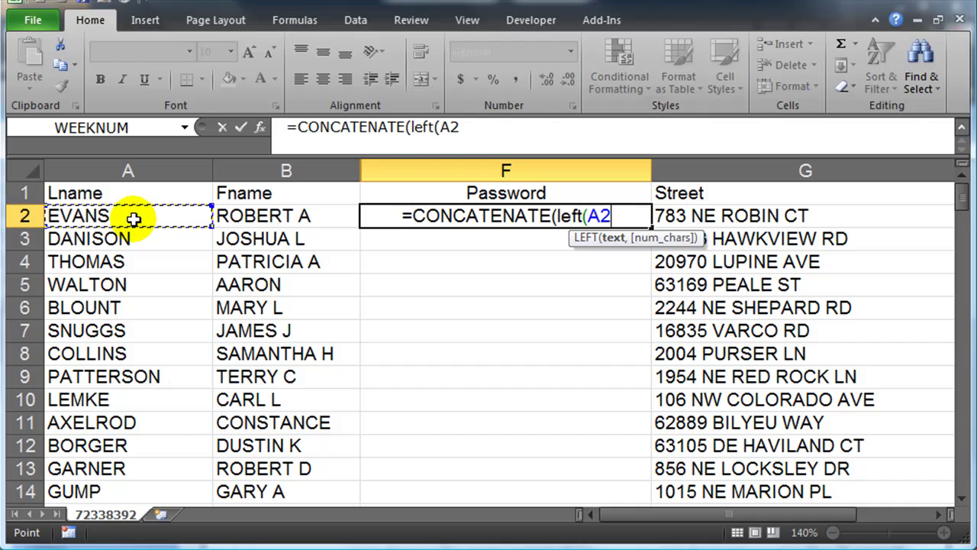
pyautogui.write(',2)')
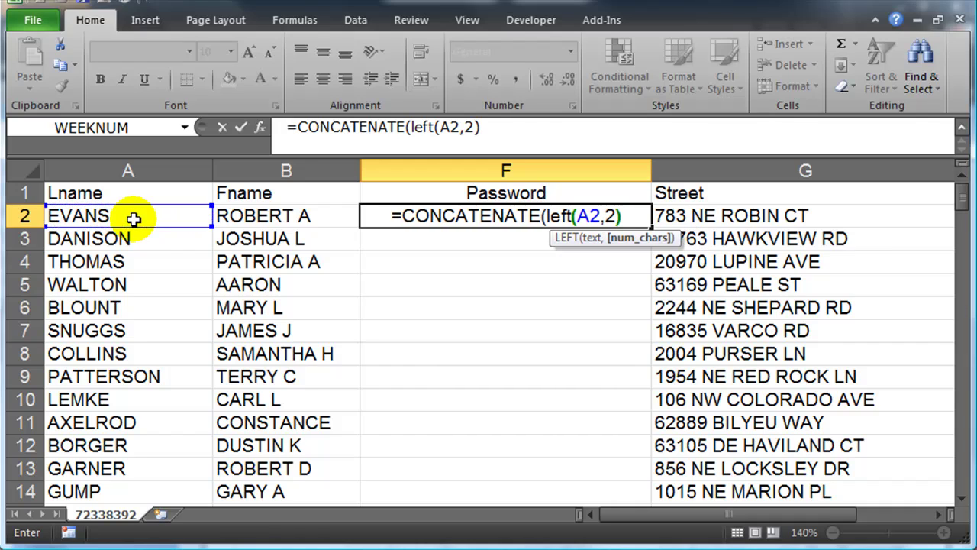
pyautogui.write(',')
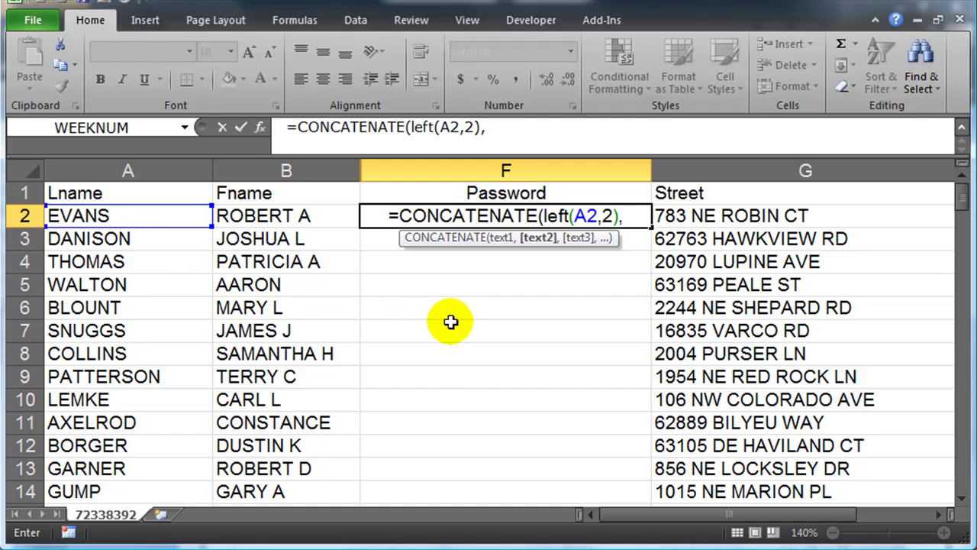
pyautogui.write('rand')
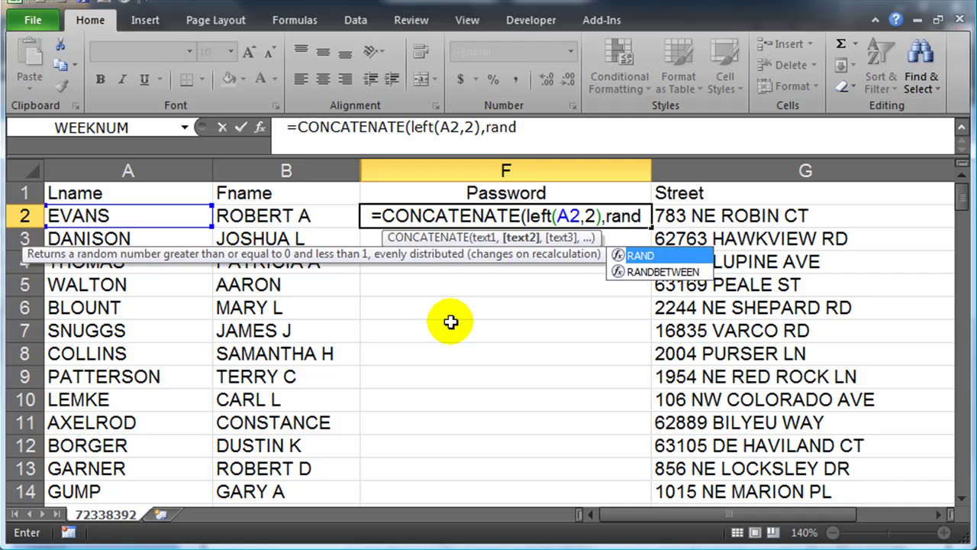
pyautogui.press('Down')
pyautogui.press('Tab')
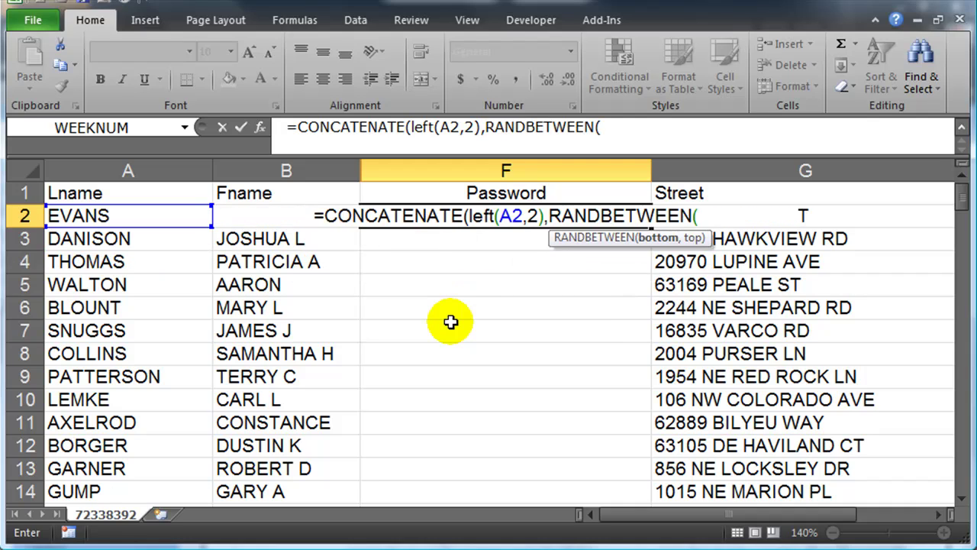
pyautogui.write('1111')
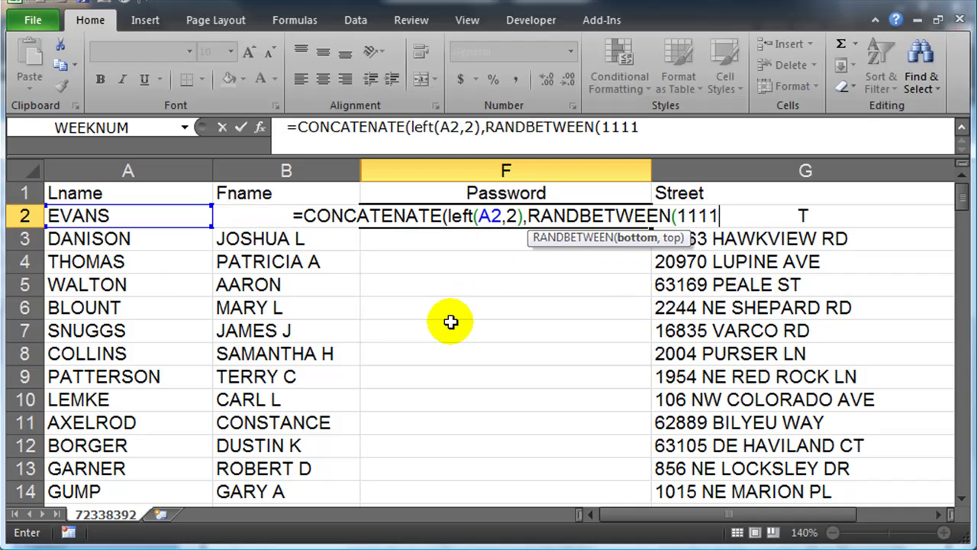
pyautogui.write('11')
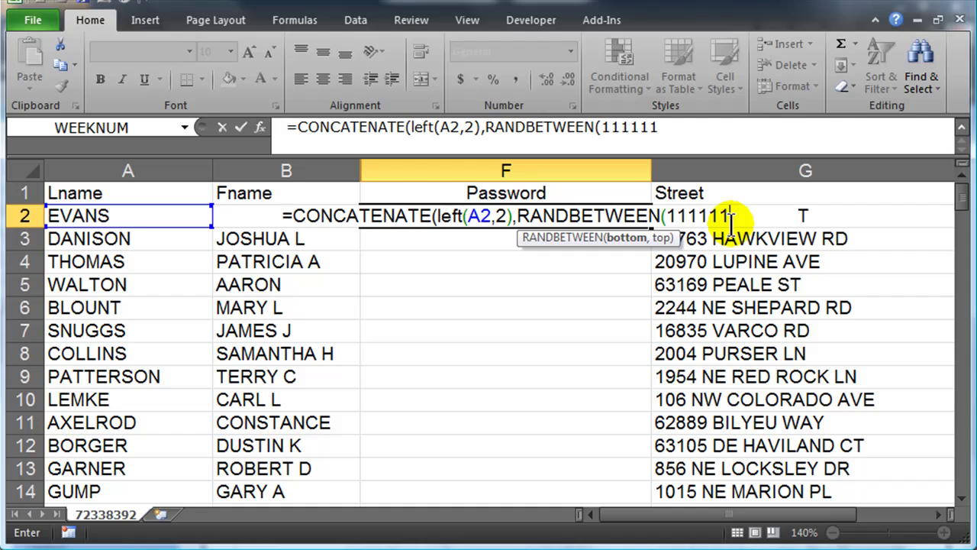
pyautogui.write(',')
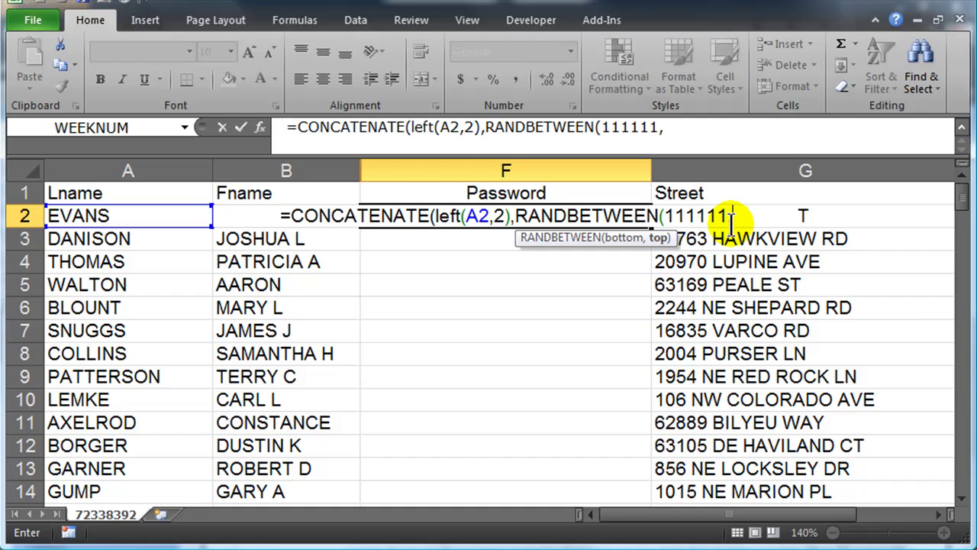
pyautogui.write('999999')
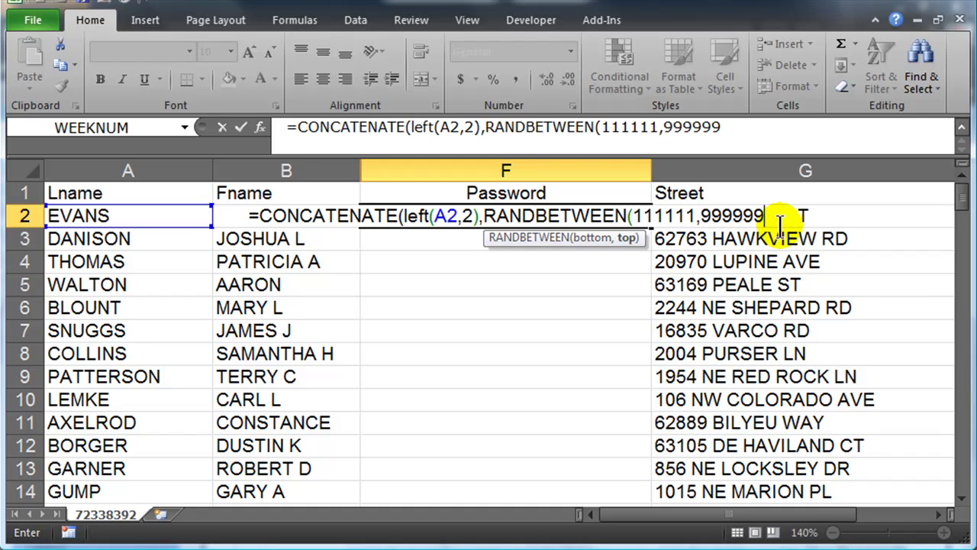
pyautogui.write('))')
# - Commit the F2 password formula and fill it down to F15
pyautogui.press('Return')
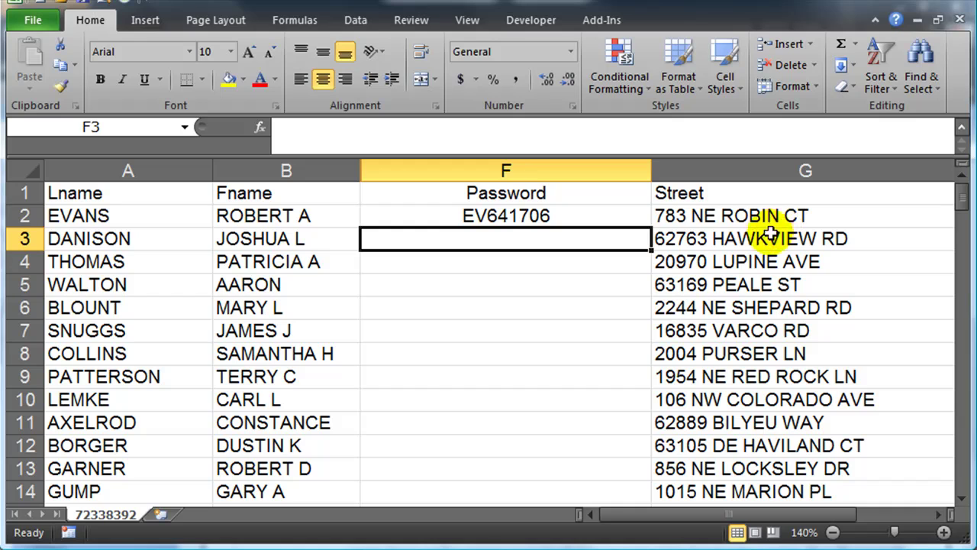
pyautogui.click(633, 216)
pyautogui.moveTo(650, 227); pyautogui.dragTo(633, 479)
pyautogui.scroll(1, 580, 330)
# - Wrap LEFT(A2,2) in LOWER in F2 and refill the formula down the Password column
pyautogui.click(508, 216)
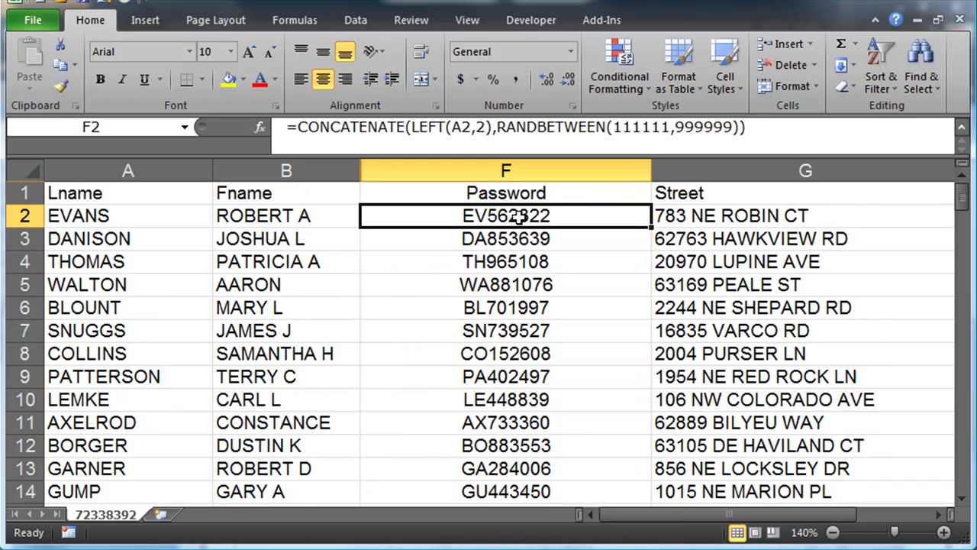
pyautogui.click(451, 134)
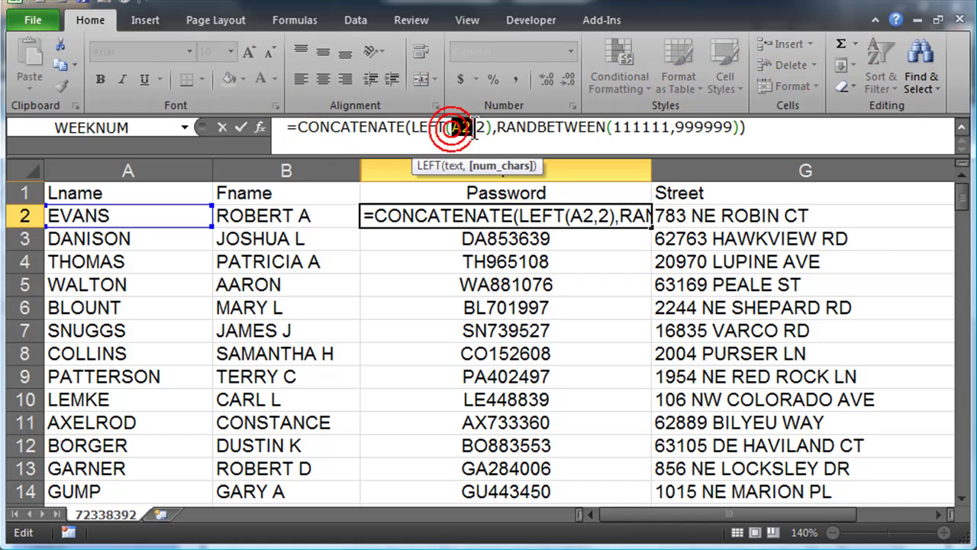
pyautogui.click(441, 128)
pyautogui.click(410, 127)
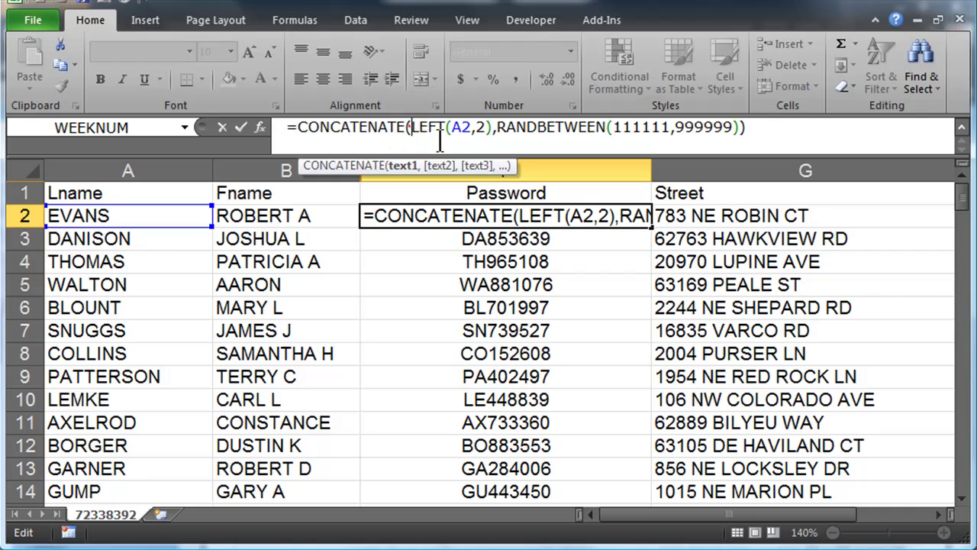
pyautogui.click(449, 144)
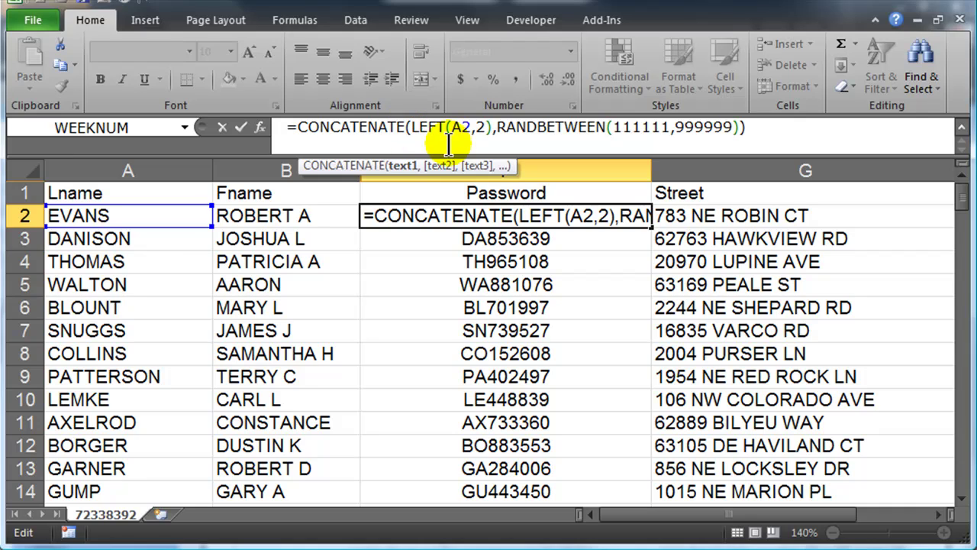
pyautogui.write('lower')
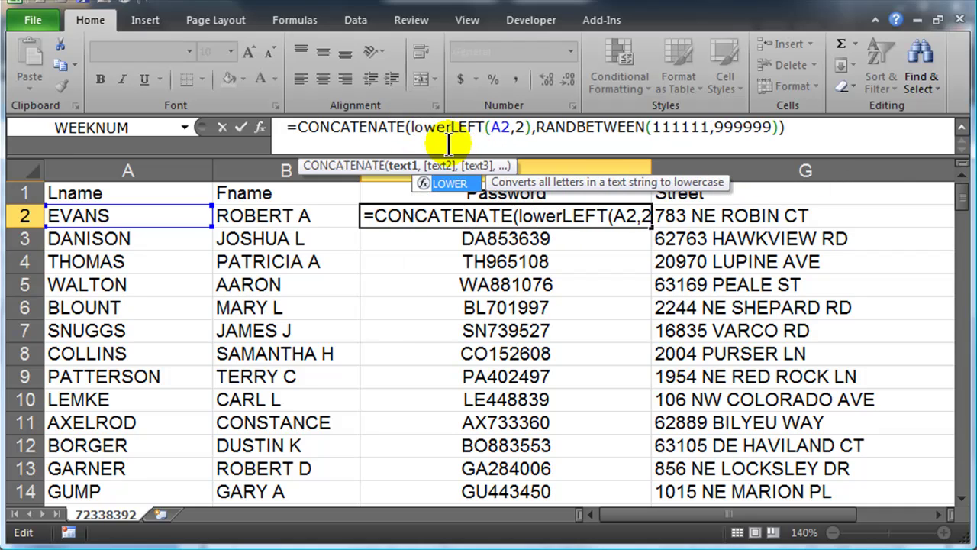
pyautogui.write('(')
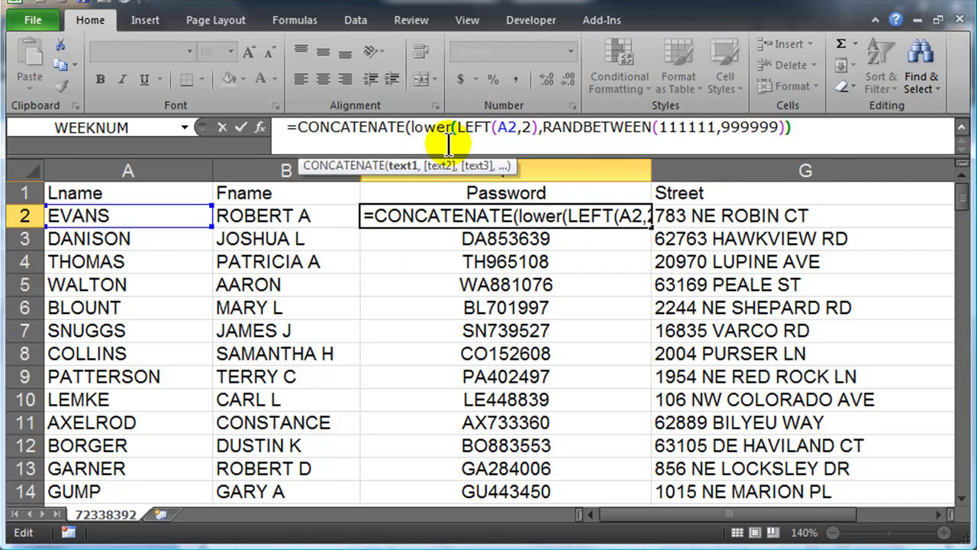
pyautogui.click(538, 130)
pyautogui.write('),')
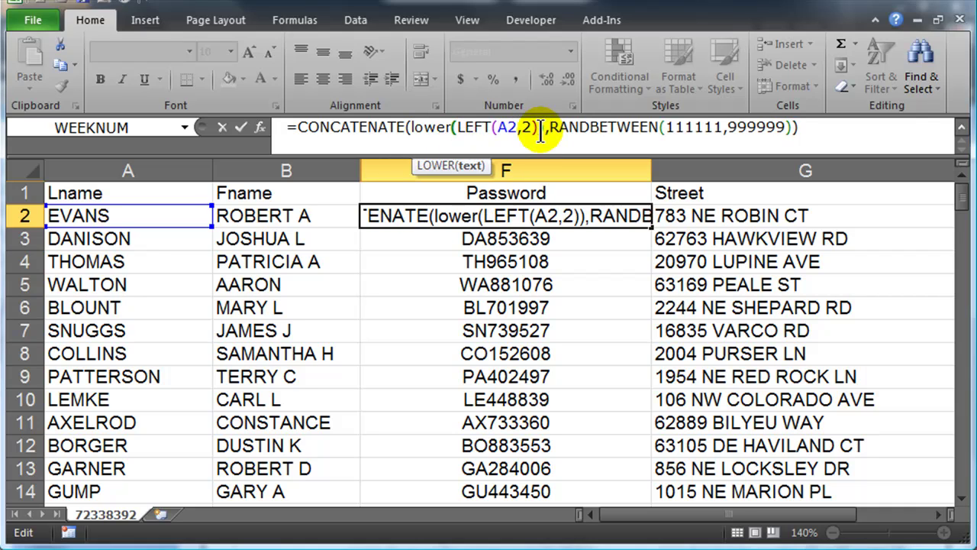
pyautogui.moveTo(456, 127); pyautogui.dragTo(541, 129)
pyautogui.press('Return')
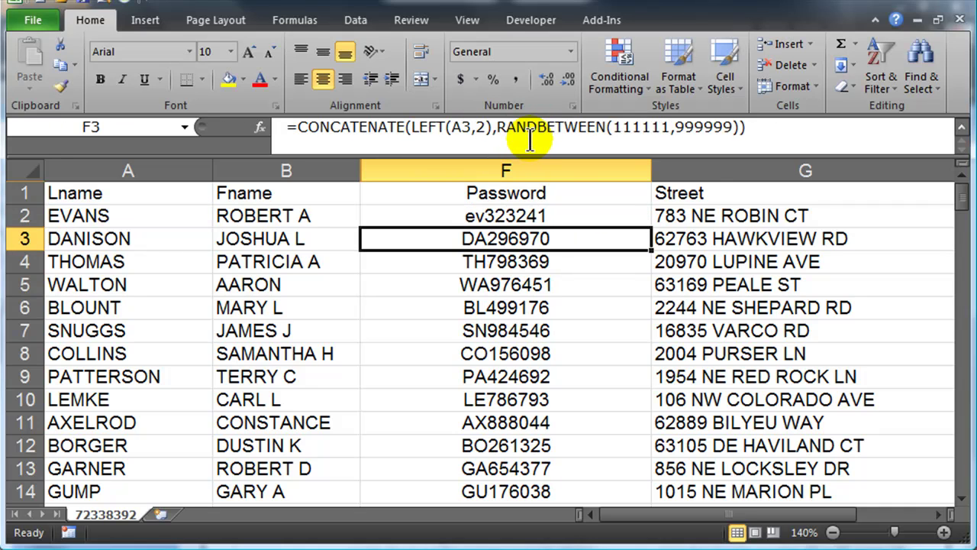
pyautogui.click(533, 212)
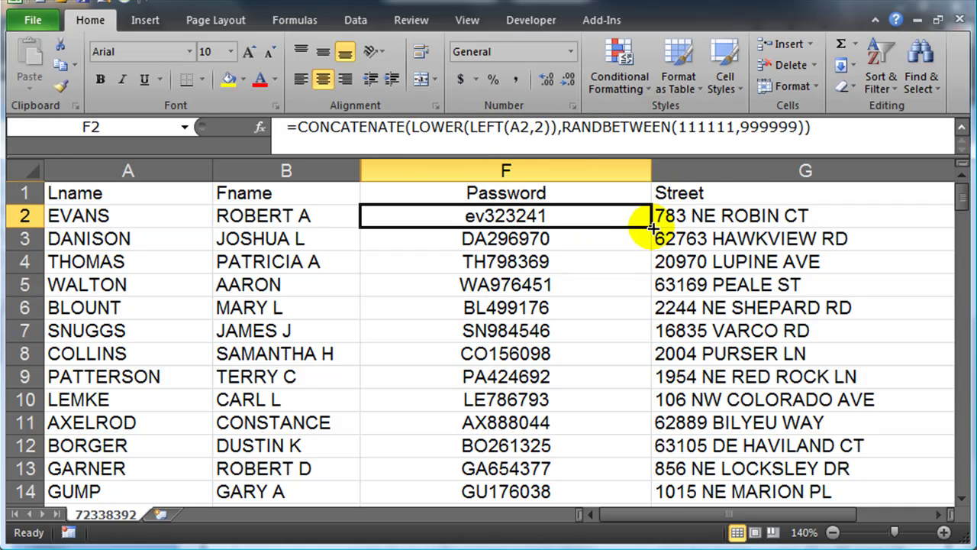
pyautogui.doubleClick(651, 226)
# - Inspect the password formulas in F6, F2, F8 and F7, then recalculate the random numbers
pyautogui.click(563, 308)
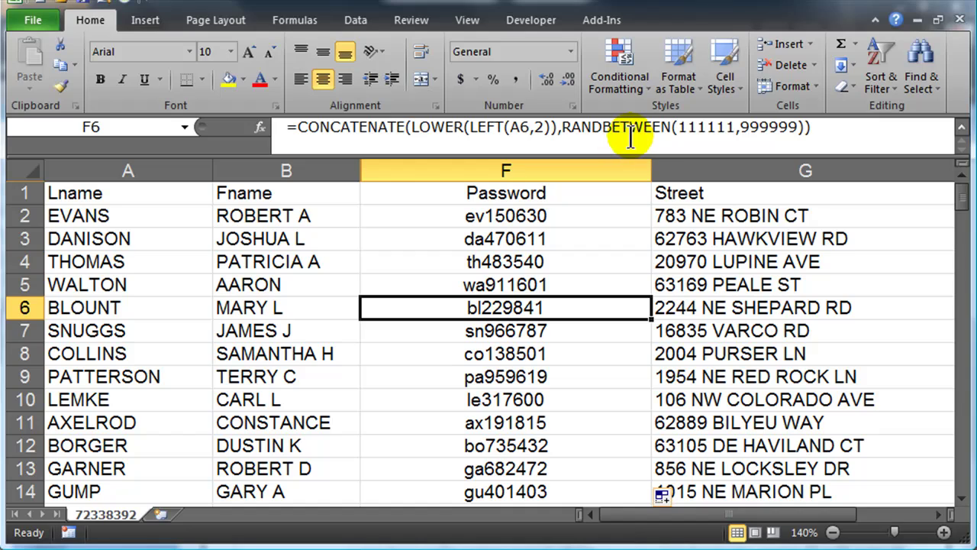
pyautogui.click(563, 219)
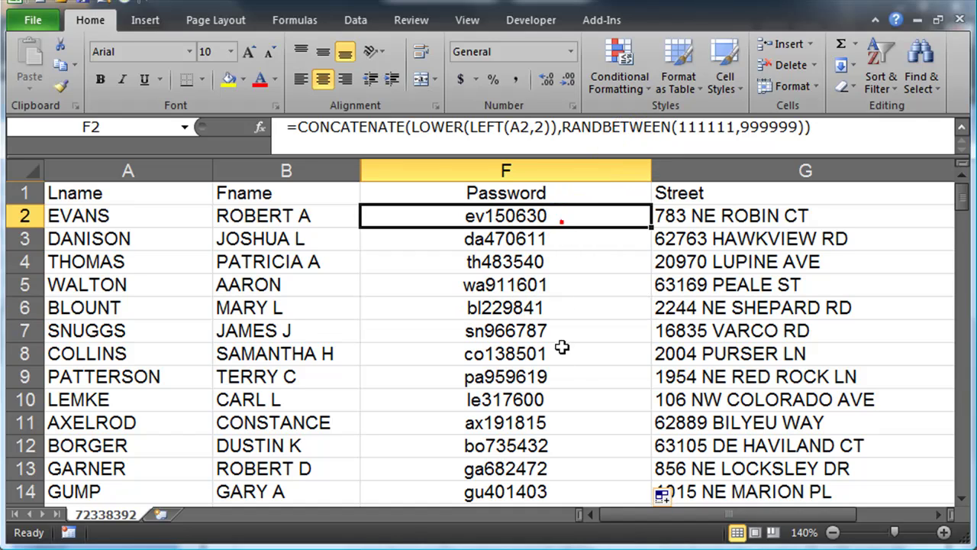
pyautogui.click(524, 308)
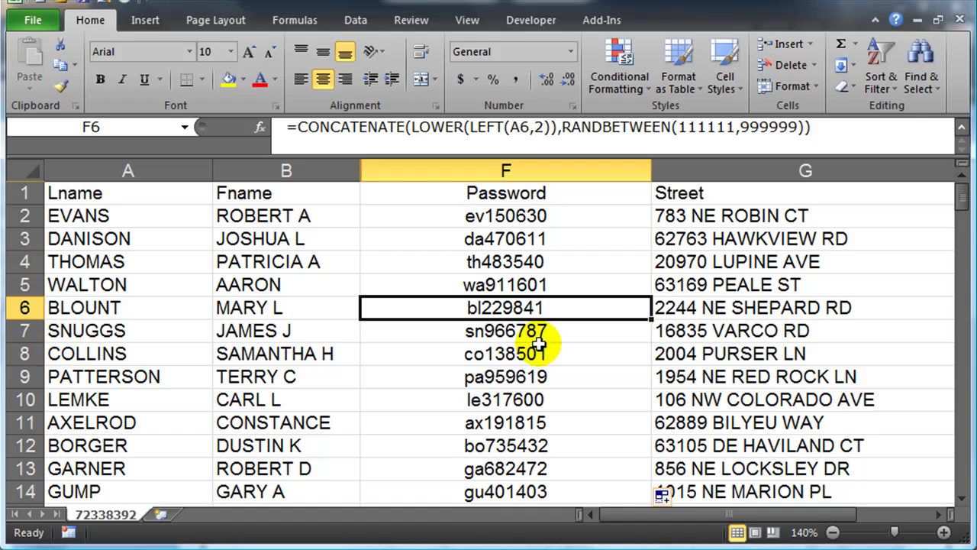
pyautogui.click(508, 360)
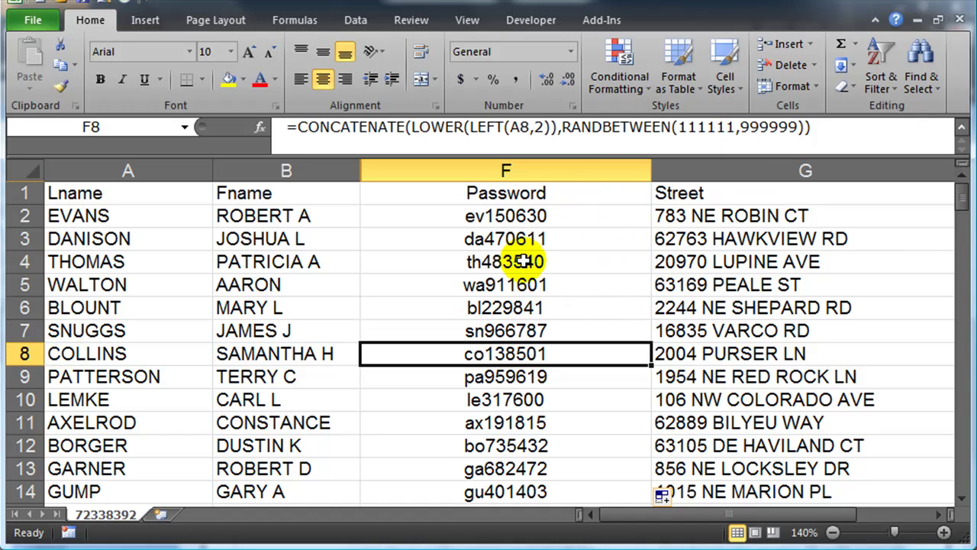
pyautogui.click(516, 328)
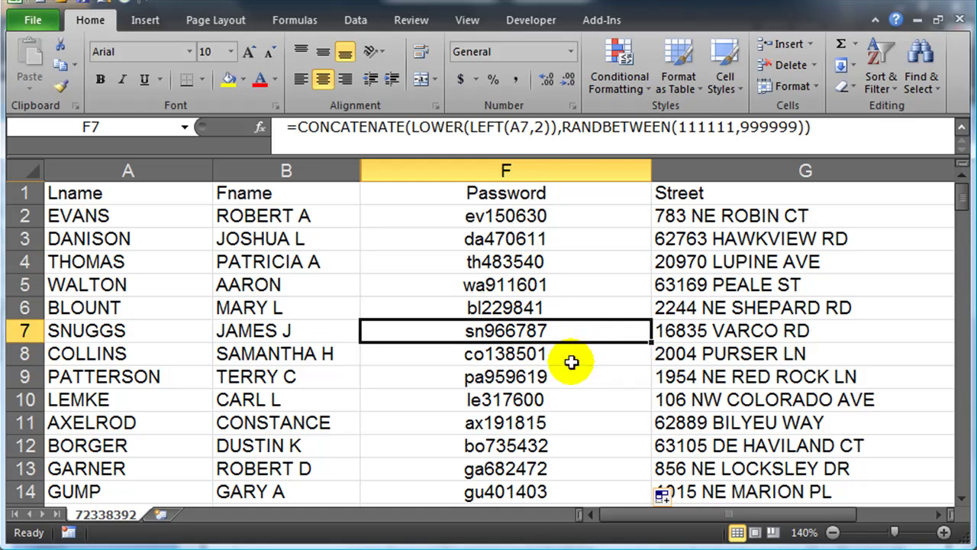
pyautogui.click(831, 126)
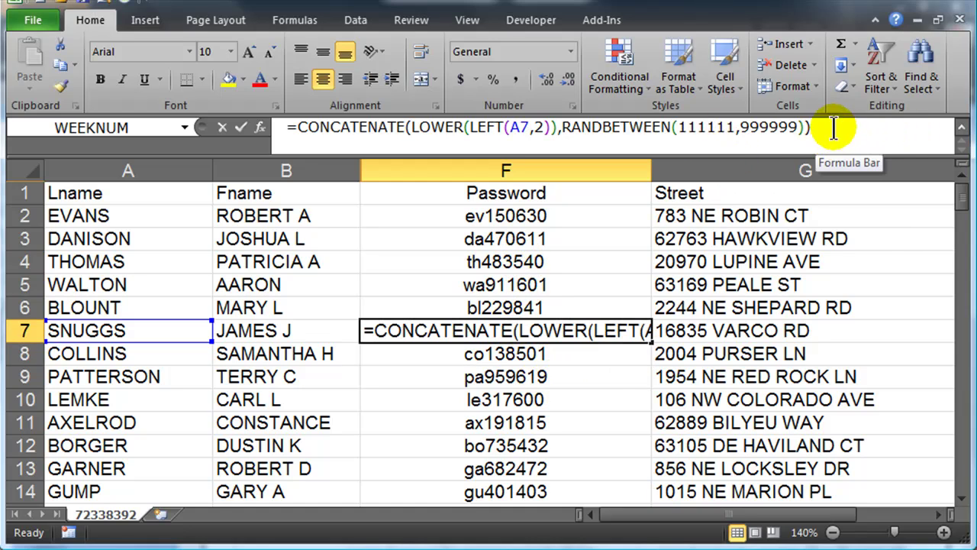
pyautogui.click(520, 368)
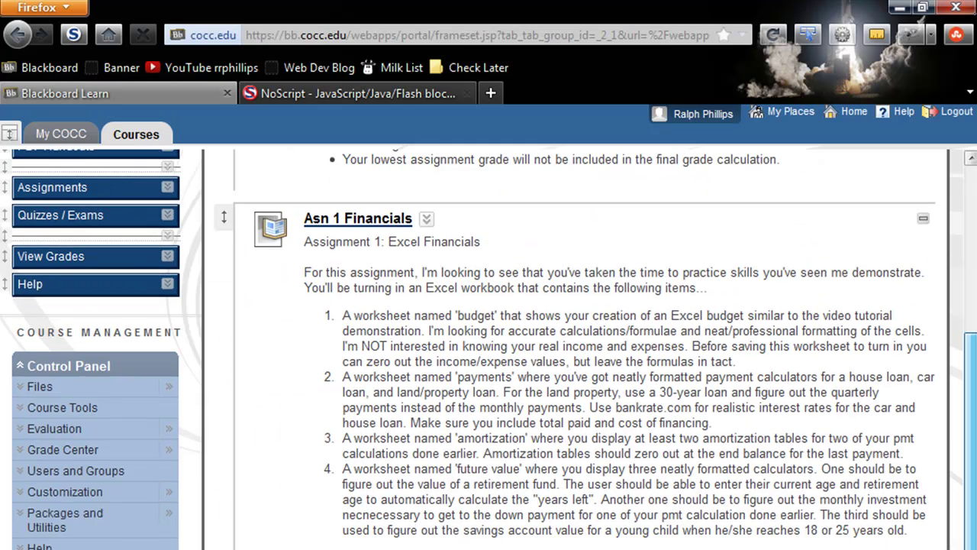
pyautogui.scroll(-1, 489, 349)
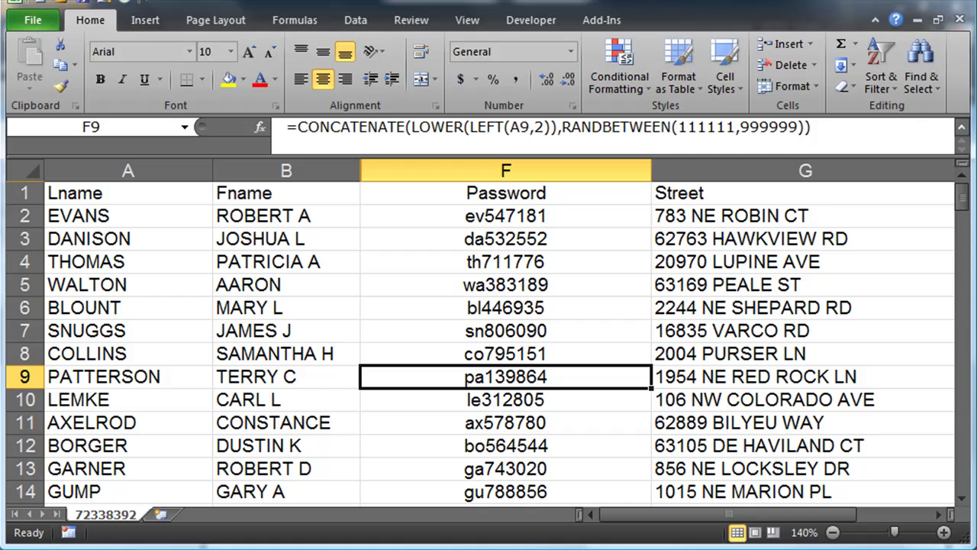
# - Hide the Password and Street columns
pyautogui.rightClick(511, 172)
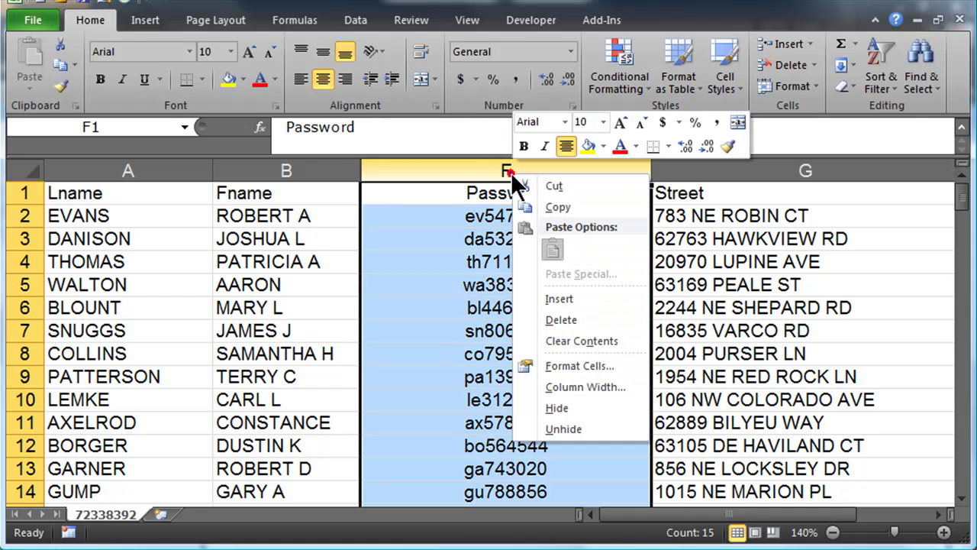
pyautogui.click(569, 408)
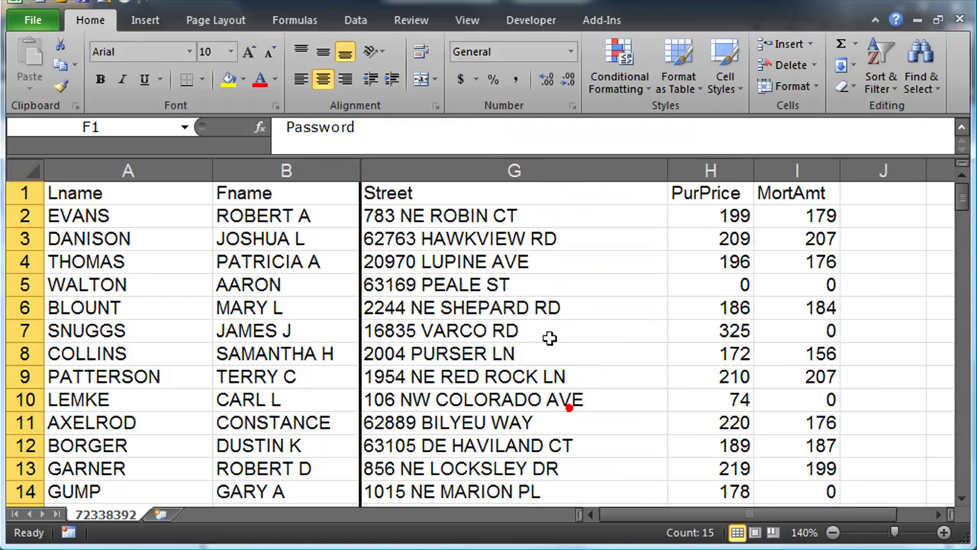
pyautogui.rightClick(465, 171)
pyautogui.click(519, 406)
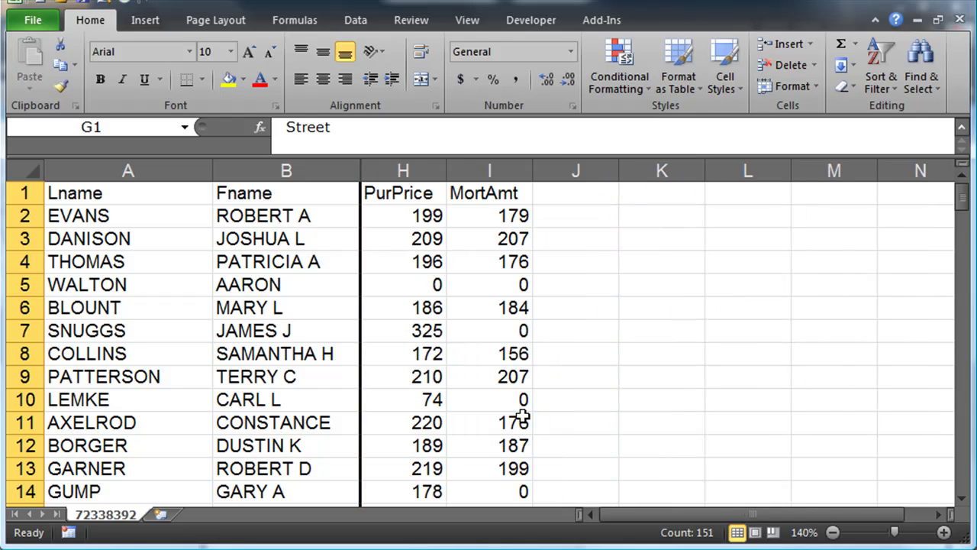
# - Insert a blank column I before MortAmt, shifting MortAmt to column J
pyautogui.click(601, 269)
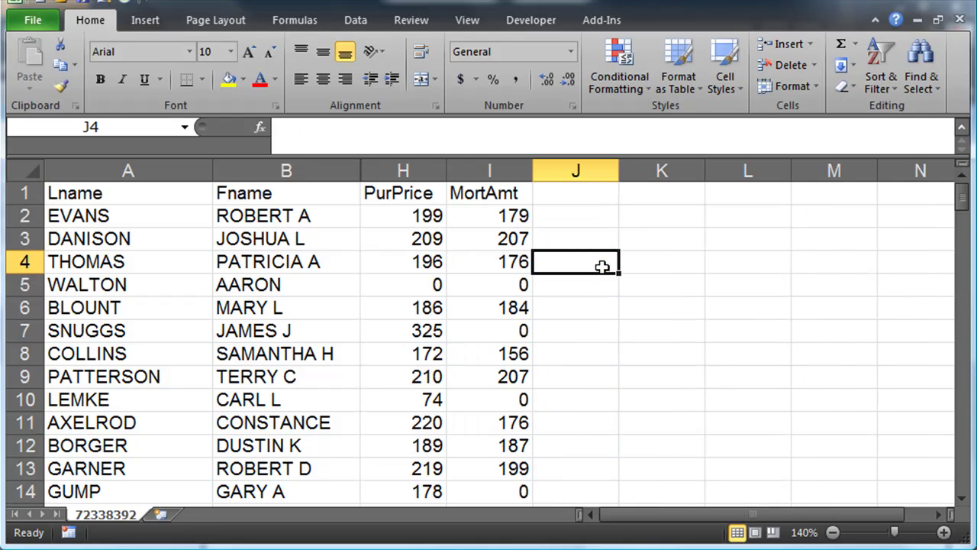
pyautogui.click(494, 171)
pyautogui.rightClick(494, 171)
pyautogui.click(553, 299)
pyautogui.click(502, 292)
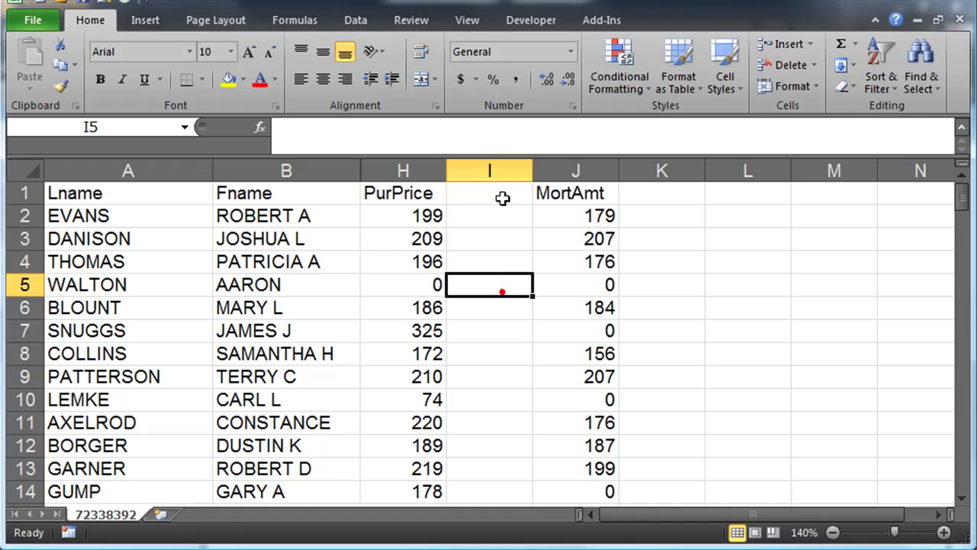
pyautogui.click(503, 197)
pyautogui.click(642, 195)
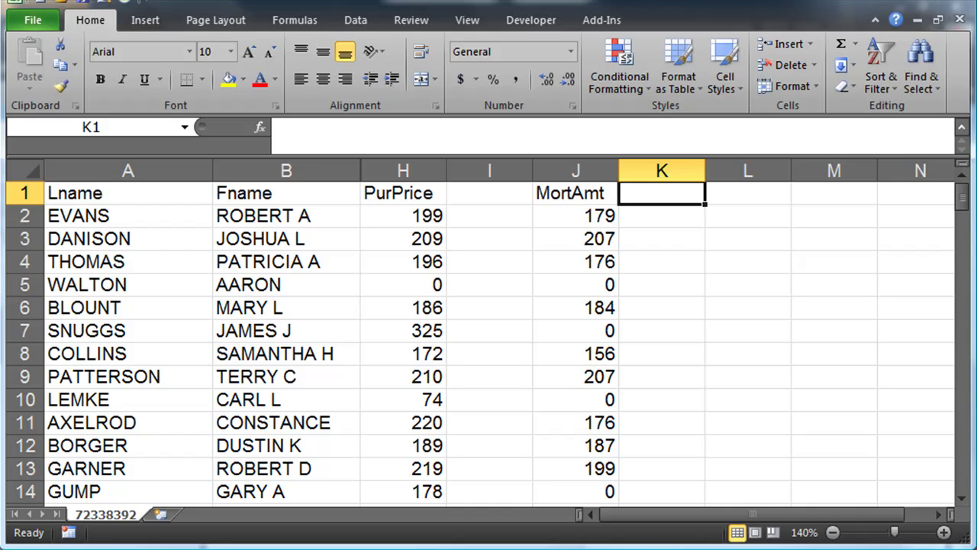
# - Head column I 'Purchase' and column K 'Mortgage', then review the first PurPrice values
pyautogui.click(471, 285)
pyautogui.click(466, 193)
pyautogui.write('Purchase')
pyautogui.press('Tab')
pyautogui.press('Tab')
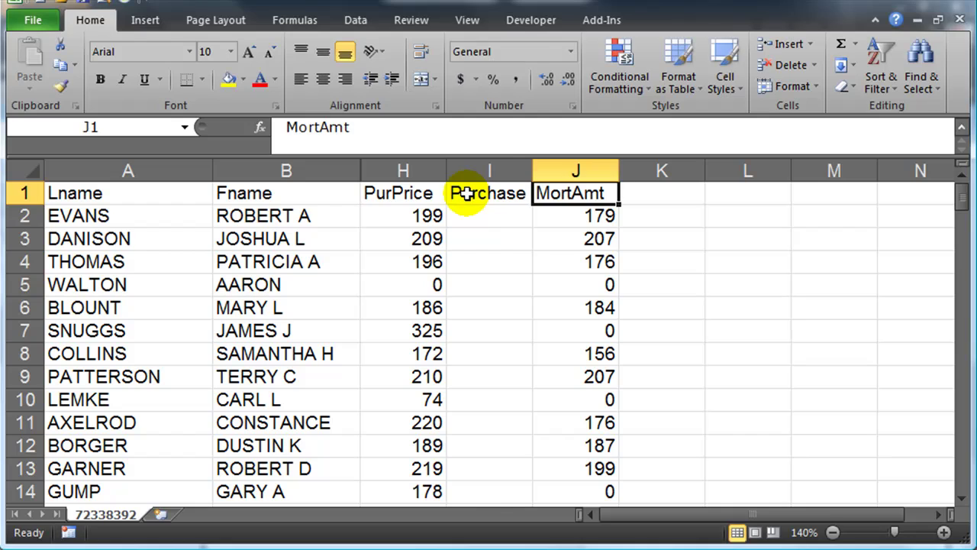
pyautogui.write('Mortgage')
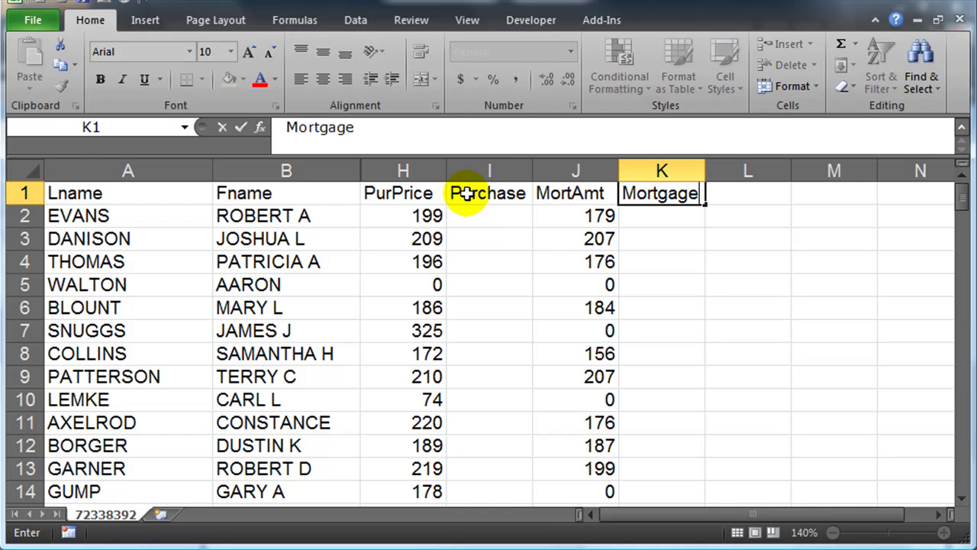
pyautogui.press('Return')
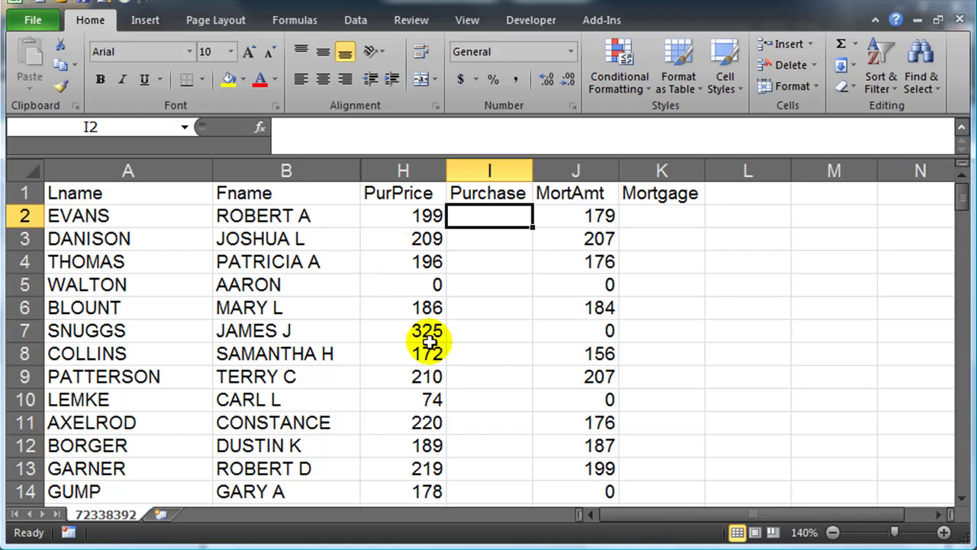
pyautogui.click(420, 215)
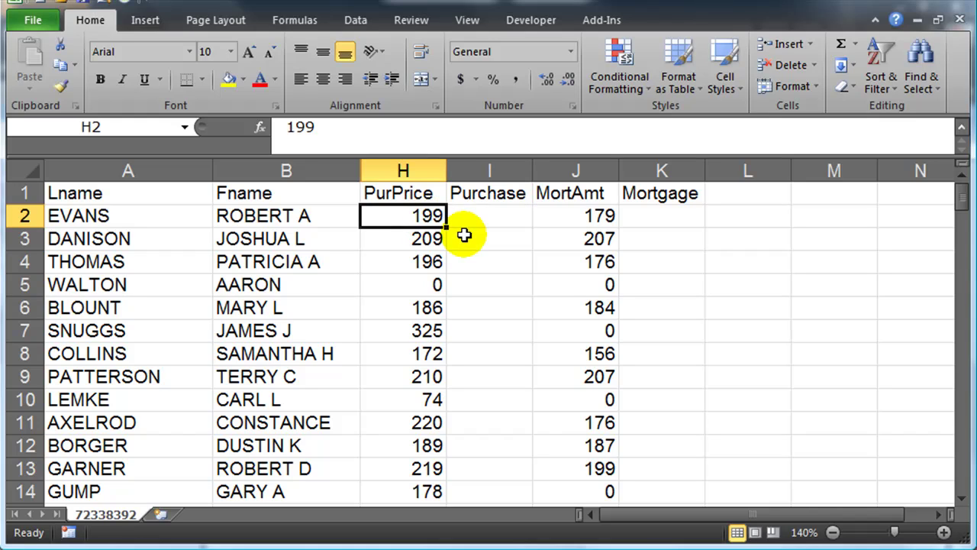
pyautogui.click(439, 239)
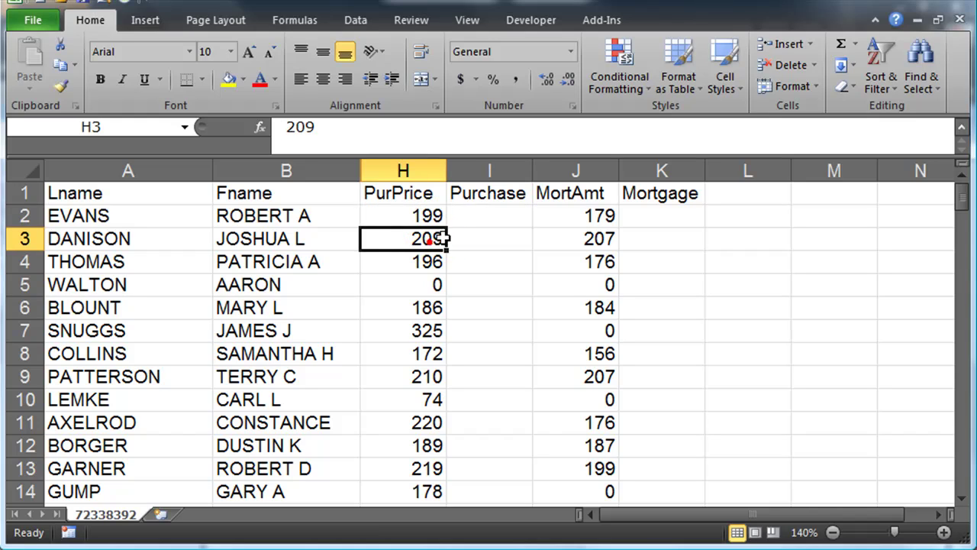
# - After checking row 5's zero PurPrice, enter =IF(H2=0,"",H2*1000) in I2, showing 199000
pyautogui.click(436, 284)
pyautogui.click(506, 290)
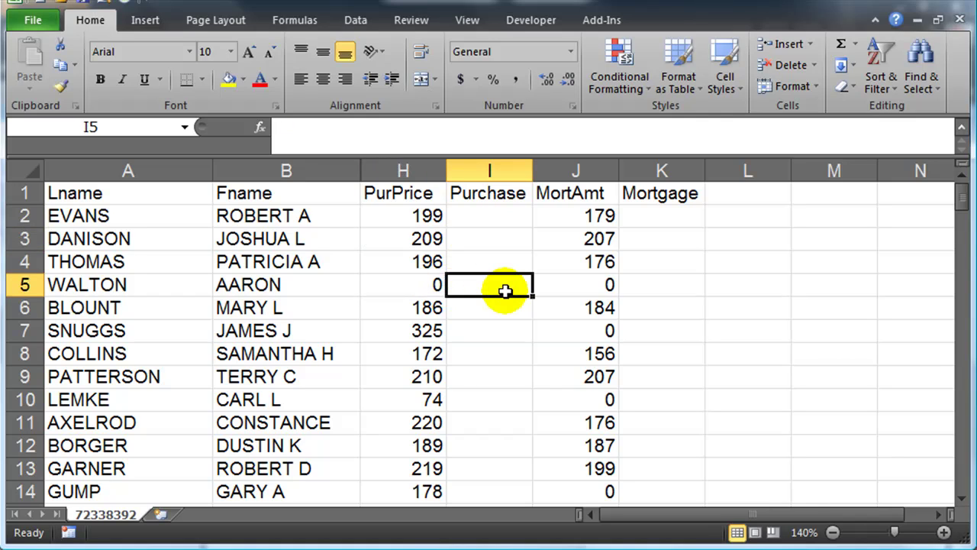
pyautogui.click(504, 211)
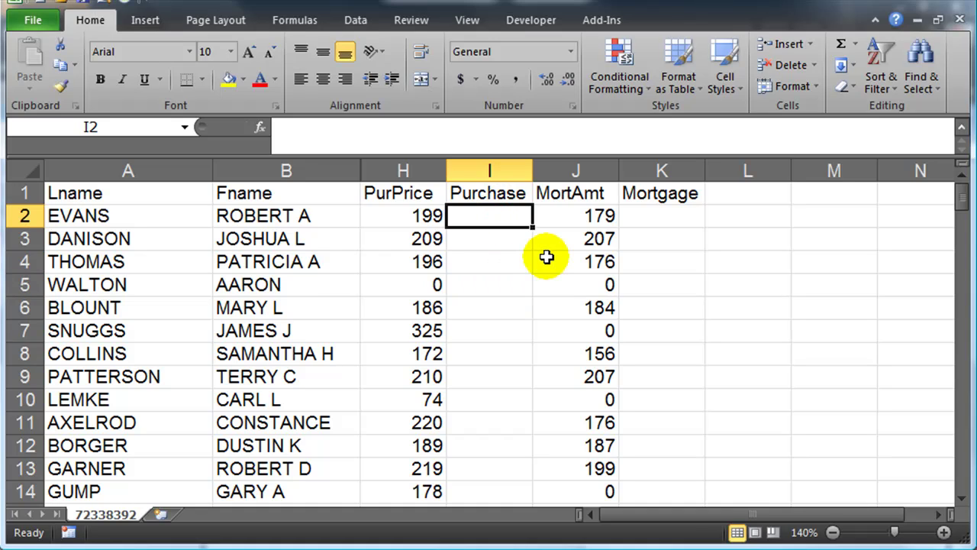
pyautogui.write('=if(')
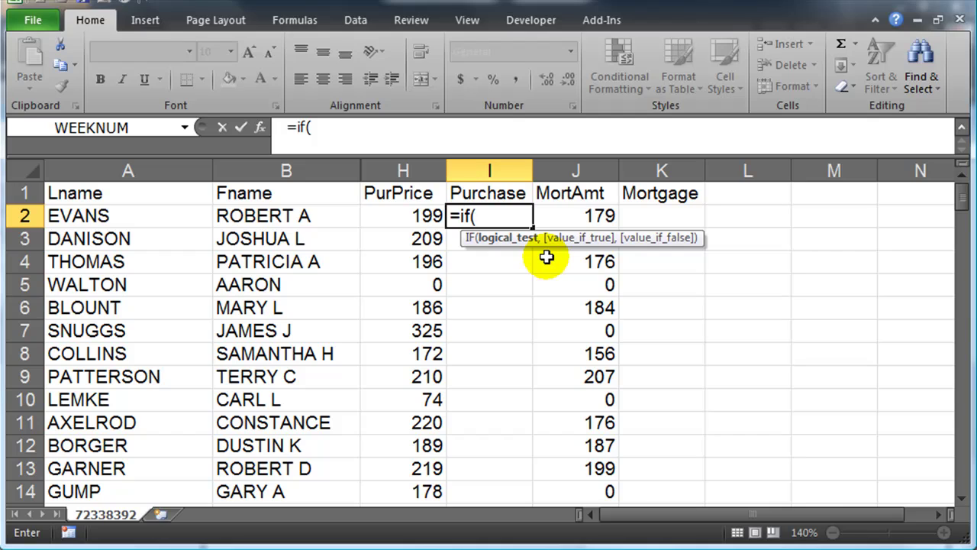
pyautogui.click(412, 215)
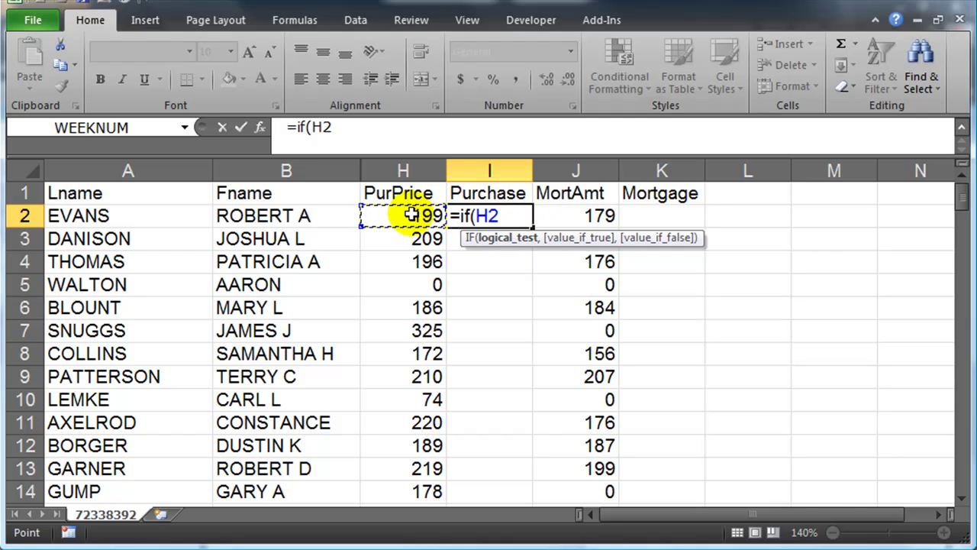
pyautogui.write('=0,')
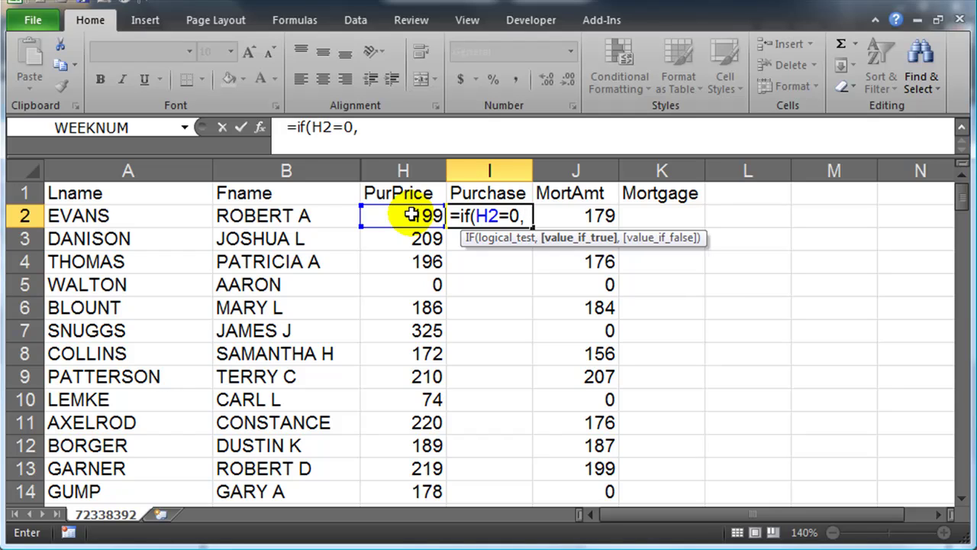
pyautogui.write('"",')
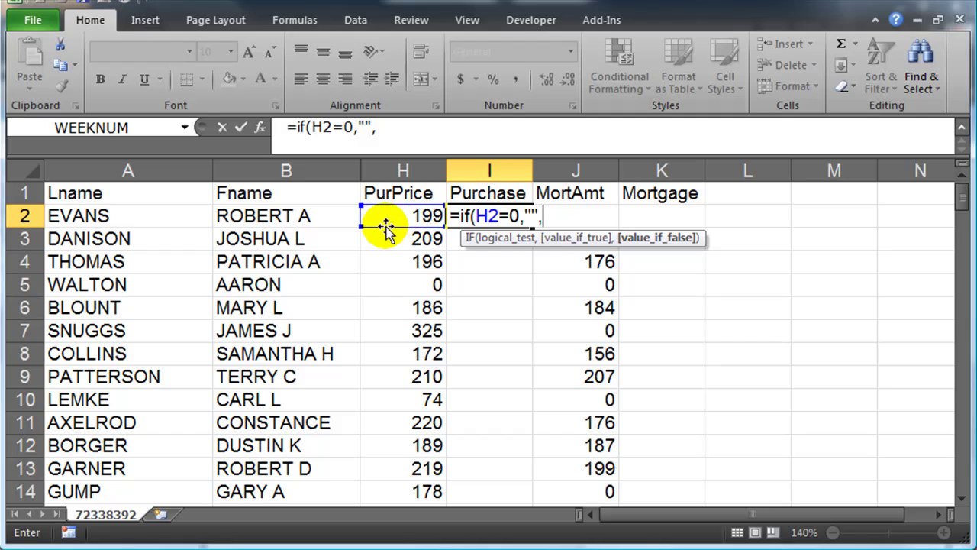
pyautogui.click(397, 215)
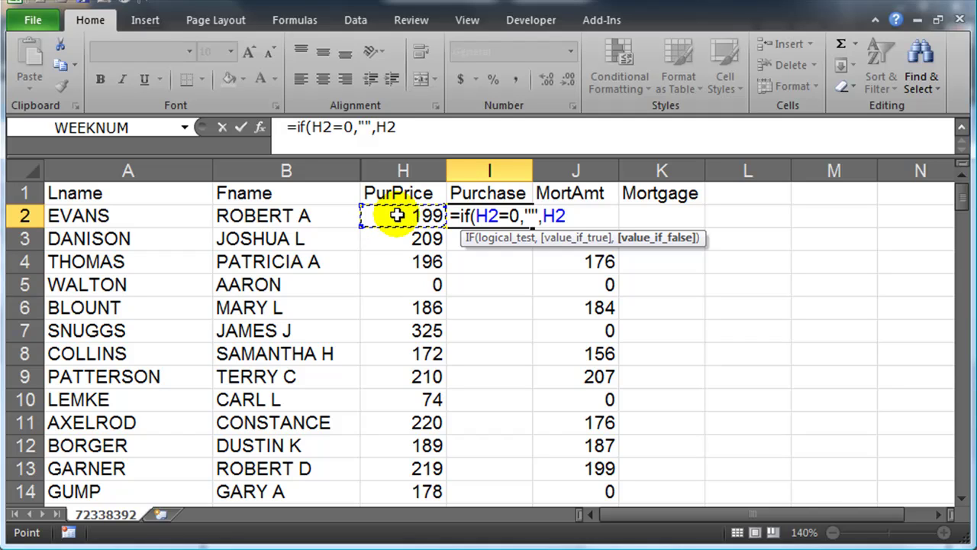
pyautogui.write('*')
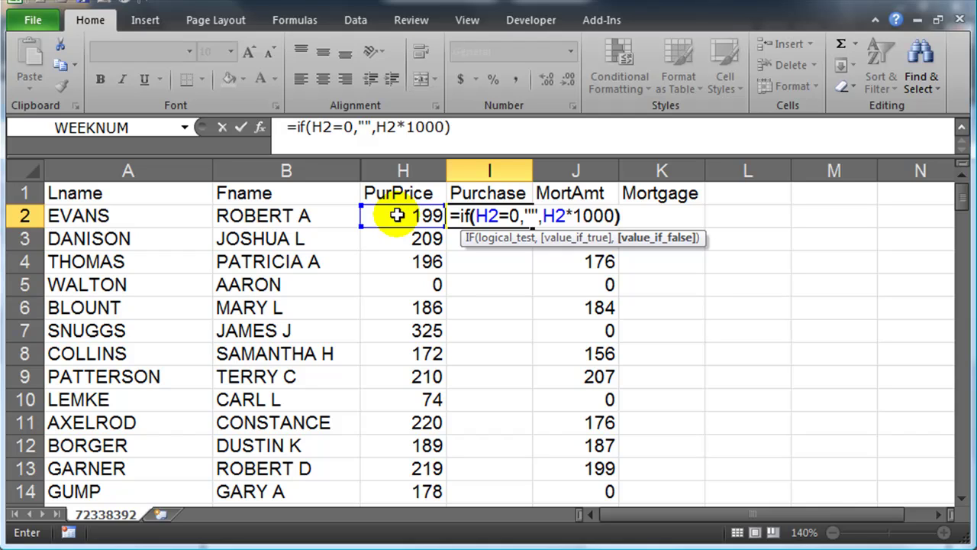
pyautogui.press('Return')
pyautogui.click(496, 216)
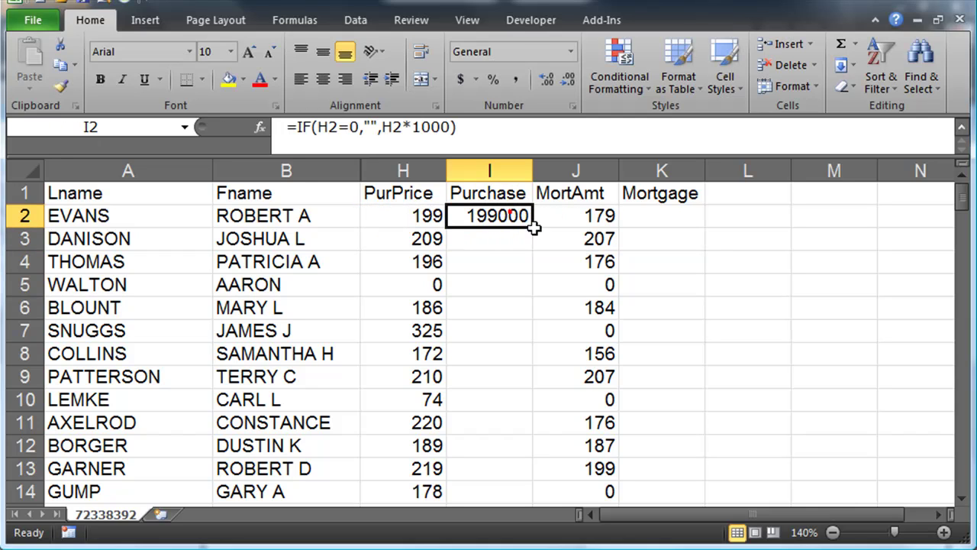
# - Fill the Purchase formula down column I and format it as Accounting with no decimals
pyautogui.doubleClick(533, 227)
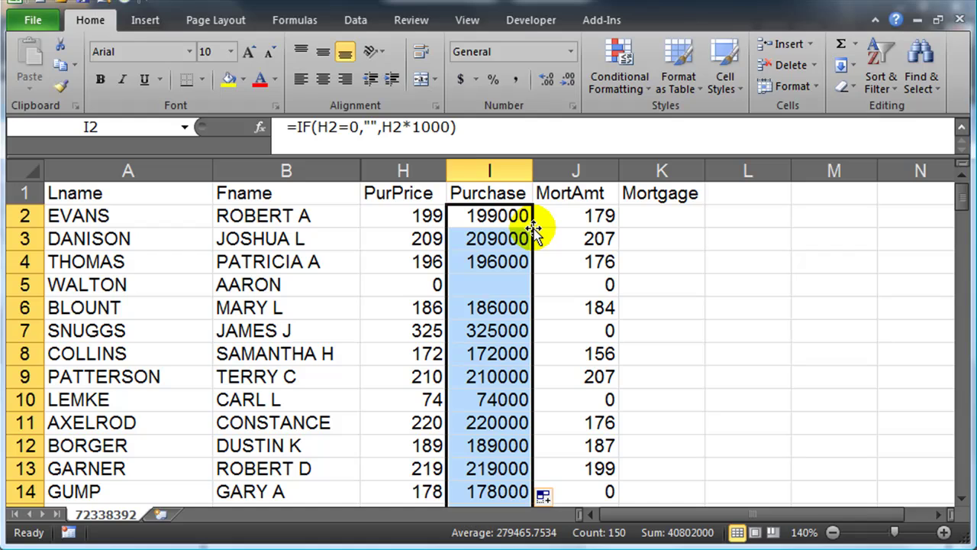
pyautogui.click(460, 79)
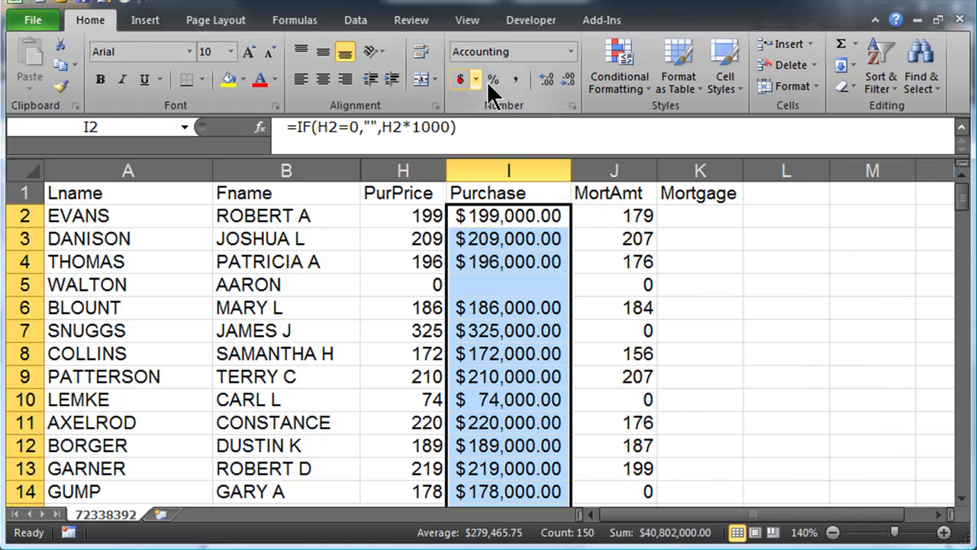
pyautogui.click(569, 79)
pyautogui.click(569, 79)
pyautogui.click(538, 263)
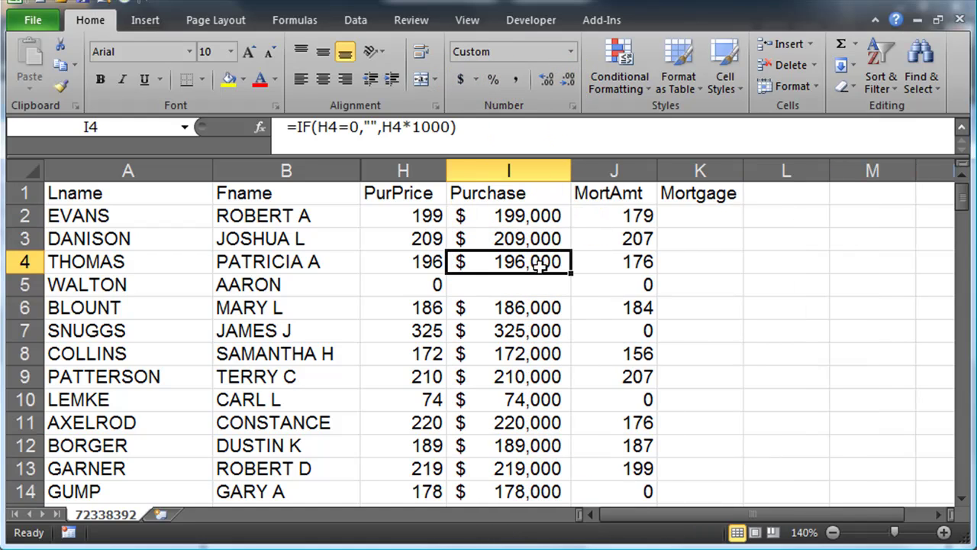
# - Verify H2 and I2, and confirm row 5's Purchase stays blank for the zero PurPrice
pyautogui.click(405, 216)
pyautogui.click(506, 216)
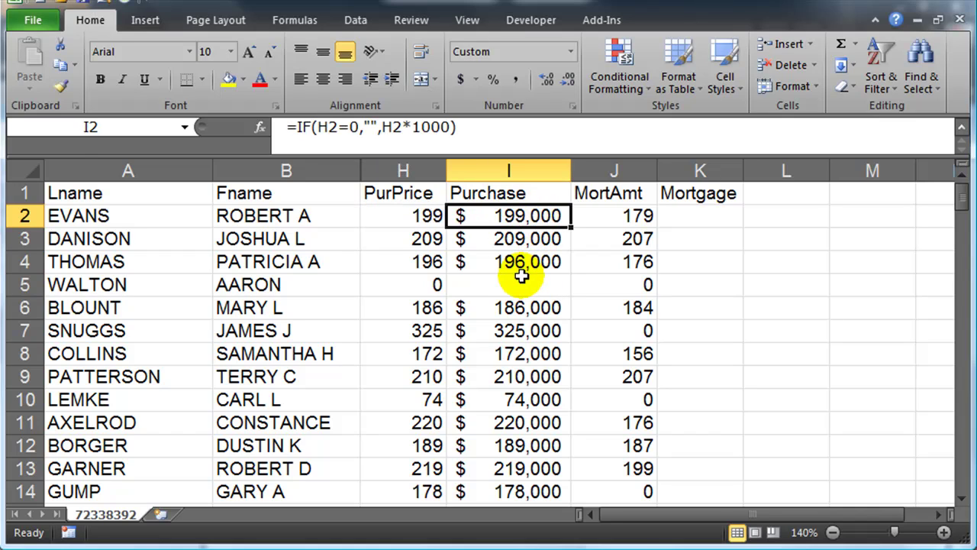
pyautogui.click(407, 286)
pyautogui.click(525, 284)
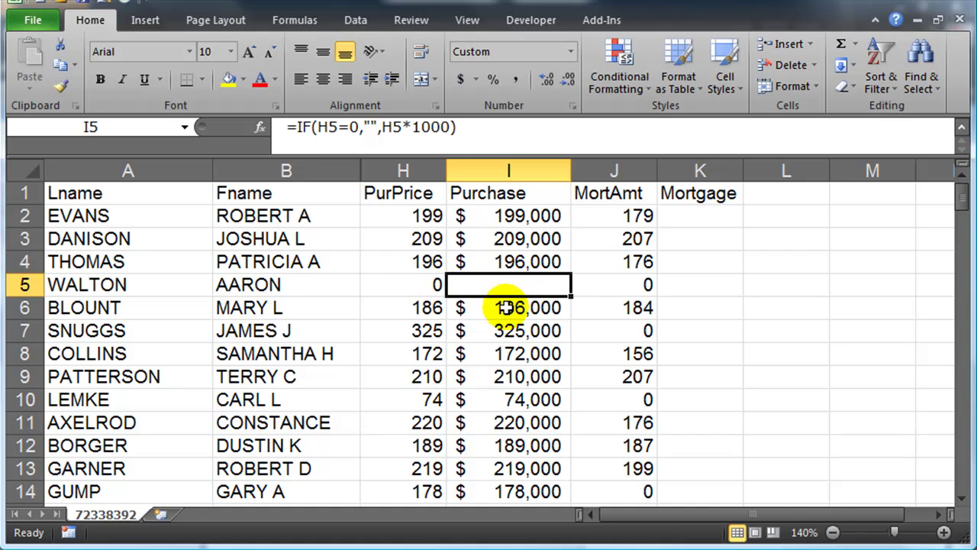
pyautogui.click(505, 330)
pyautogui.click(506, 284)
# - Enter =IF(J2>=1,J2*1000,"") in K2 and fill it down the Mortgage column
pyautogui.click(709, 218)
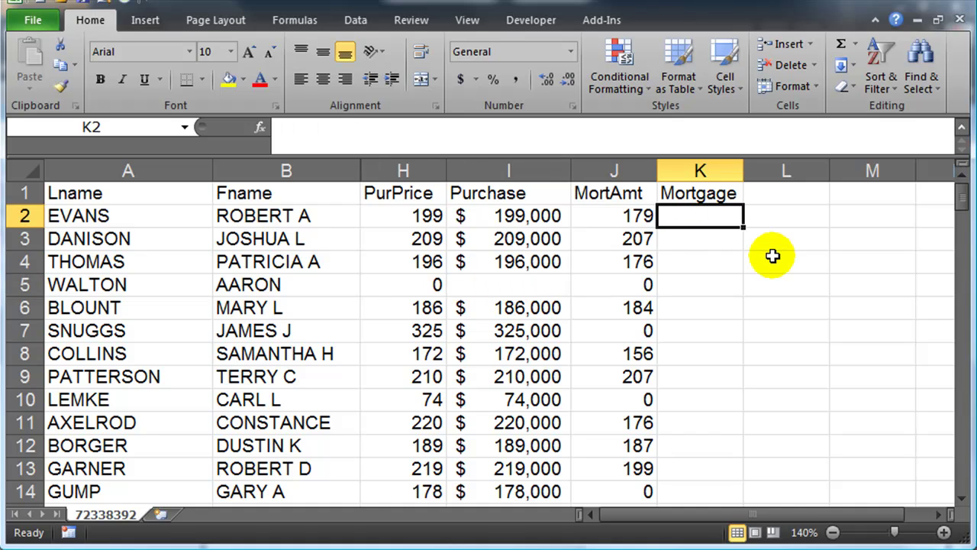
pyautogui.write('=')
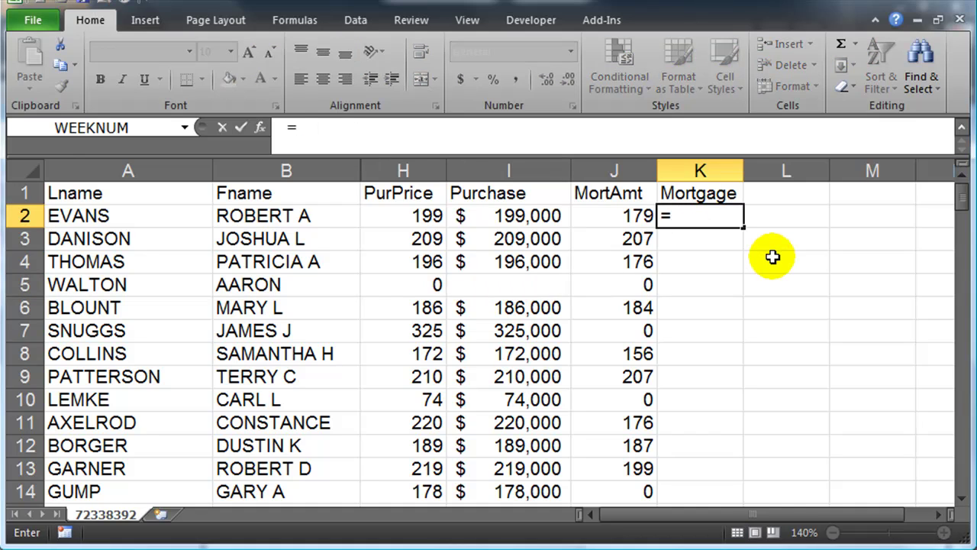
pyautogui.write('if(')
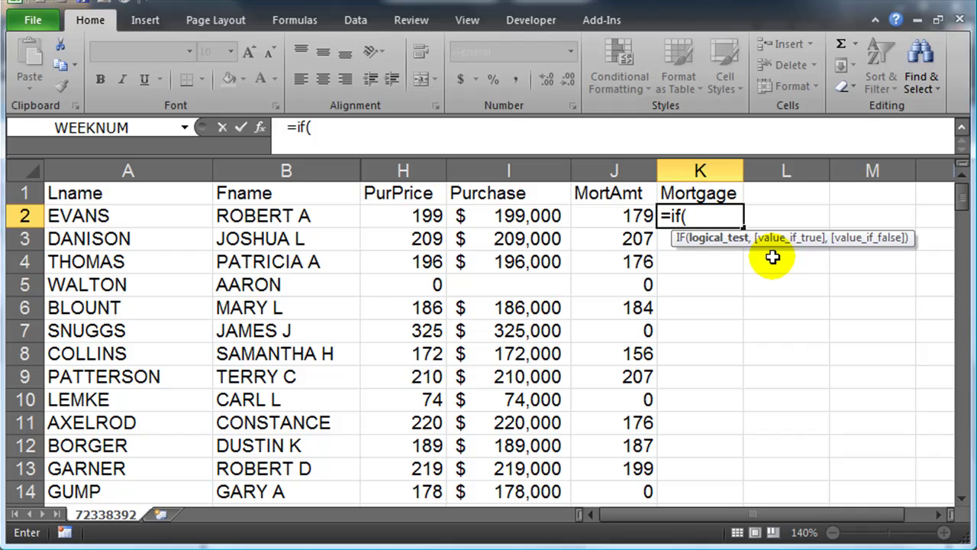
pyautogui.click(625, 216)
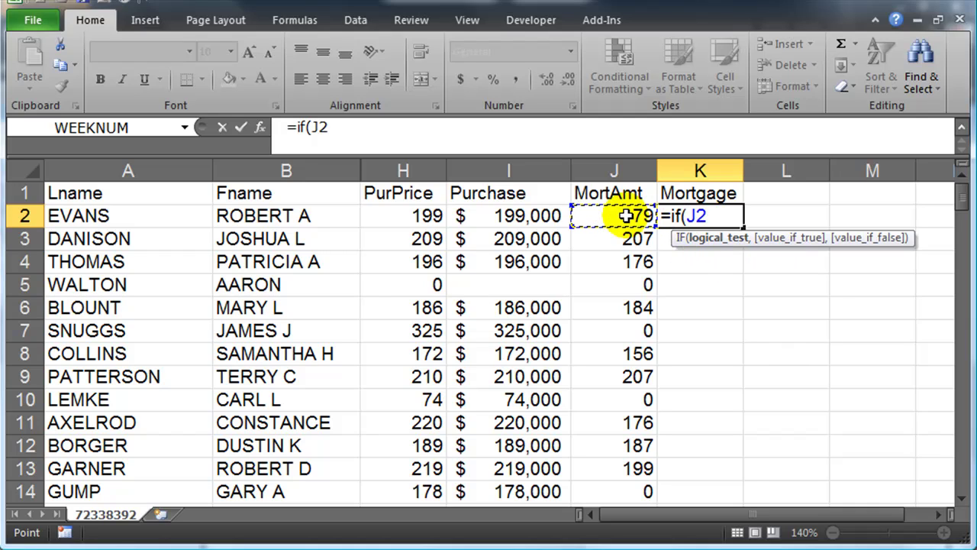
pyautogui.write('>=1,')
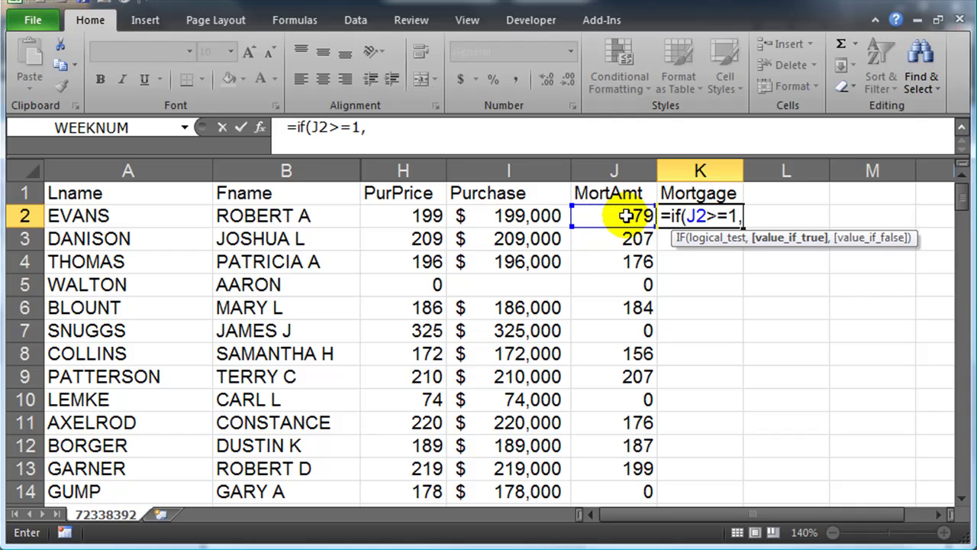
pyautogui.click(624, 216)
pyautogui.write('*')
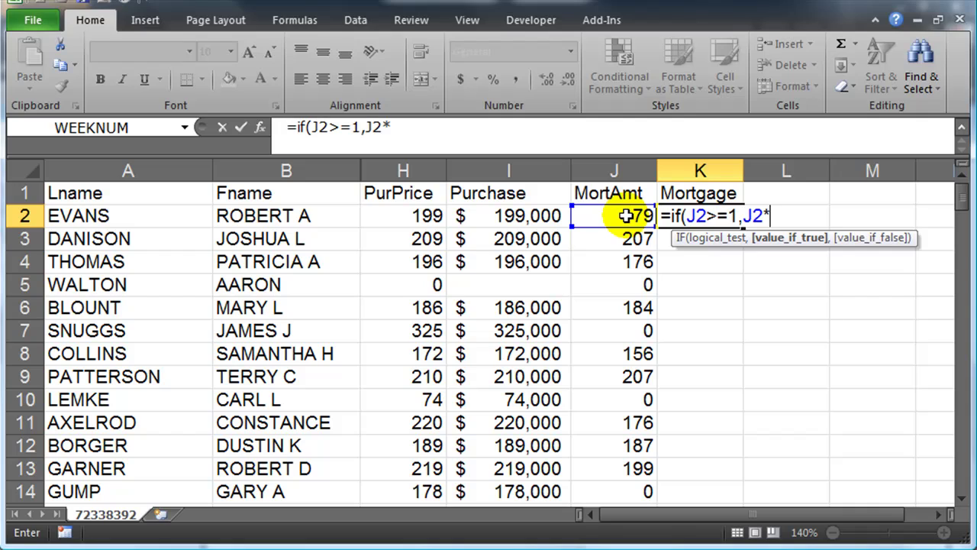
pyautogui.write('1000,')
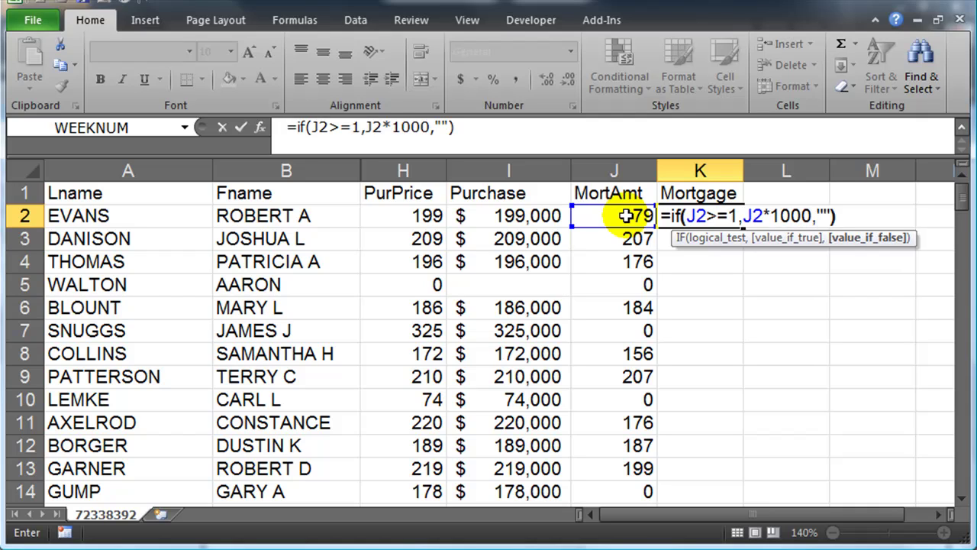
pyautogui.press('Return')
pyautogui.click(717, 217)
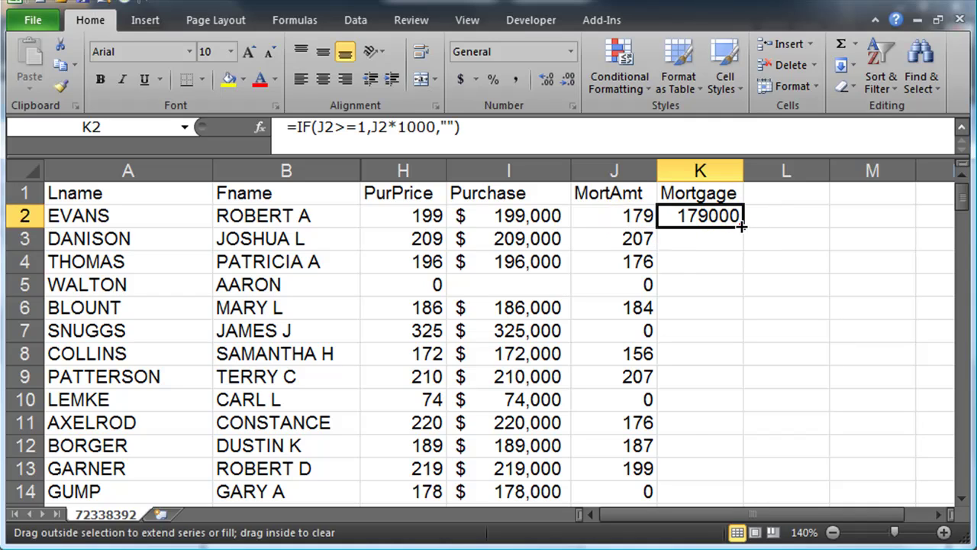
pyautogui.doubleClick(741, 225)
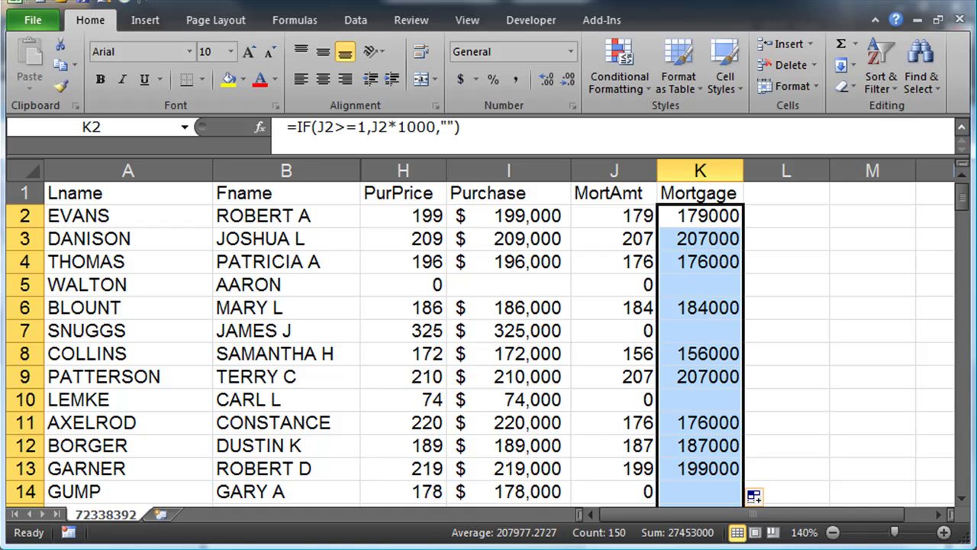
# - Enter =AVERAGE(H2:H151) in H152 below the PurPrice data
pyautogui.click(574, 375)
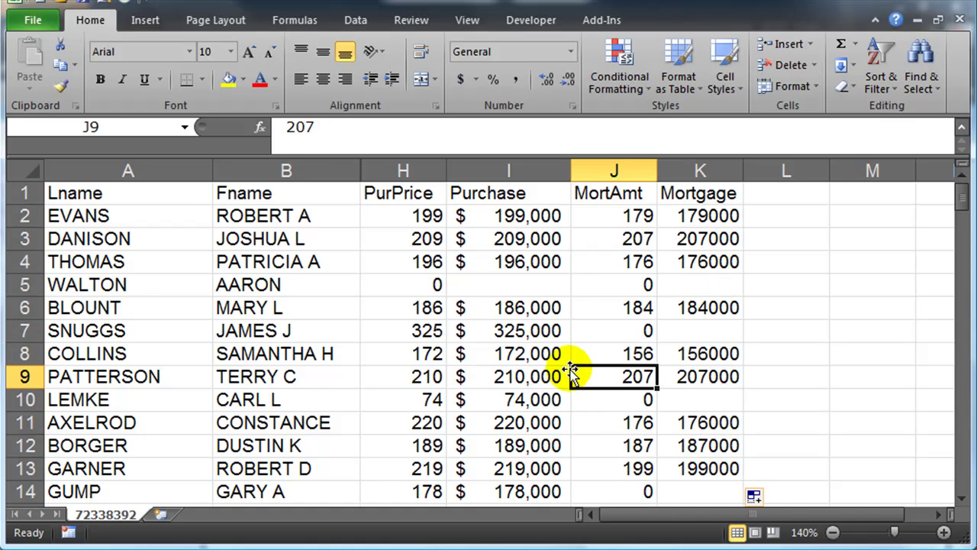
pyautogui.scroll(-12, 570, 369)
pyautogui.scroll(-20, 571, 369)
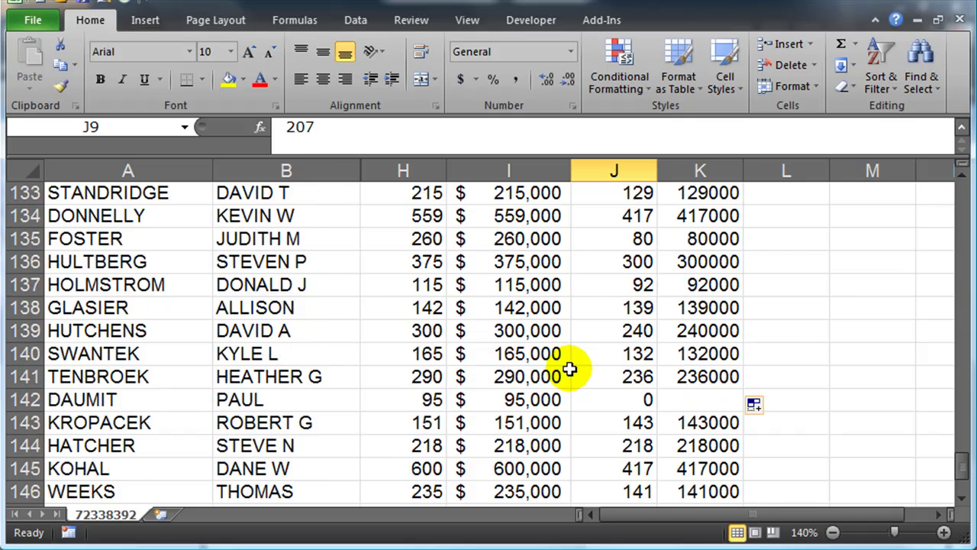
pyautogui.scroll(3, 570, 368)
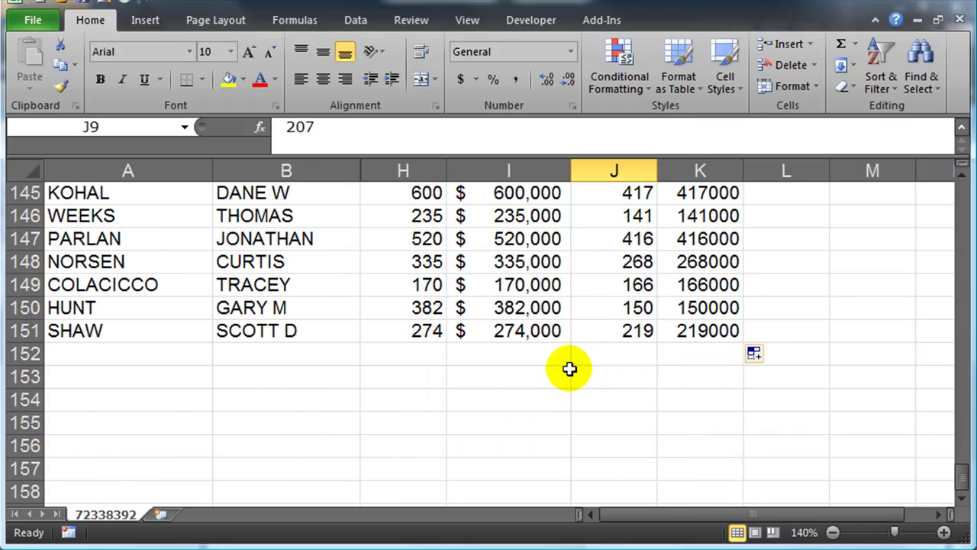
pyautogui.click(391, 353)
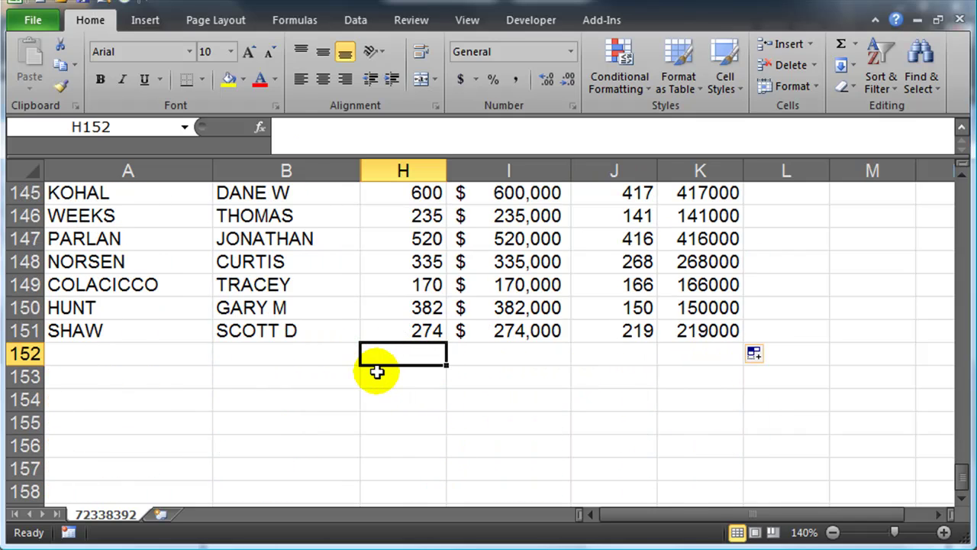
pyautogui.write('=av')
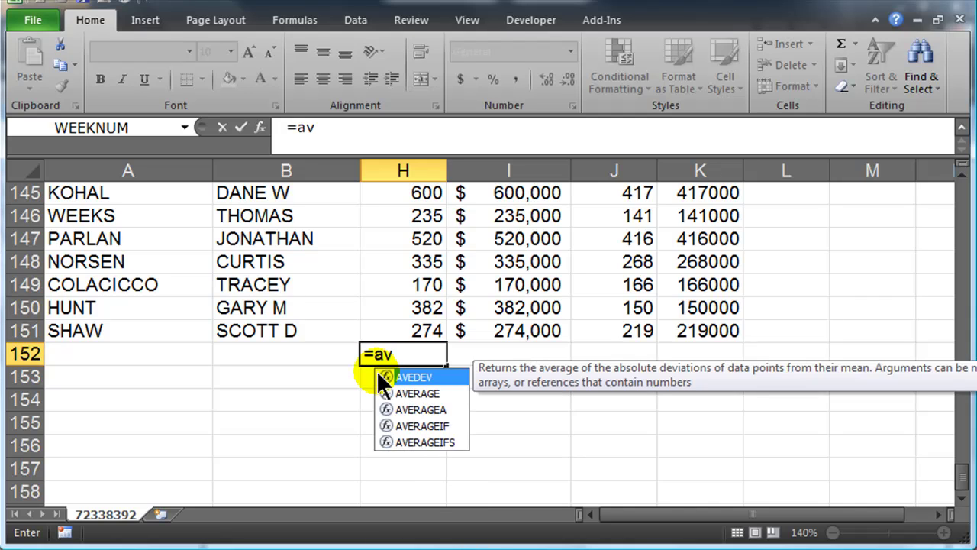
pyautogui.press('Down')
pyautogui.press('Tab')
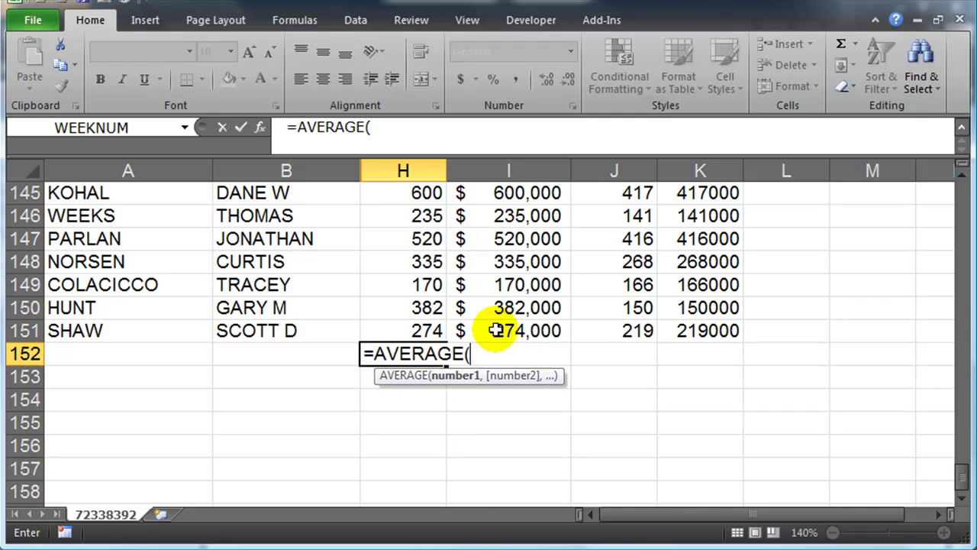
pyautogui.moveTo(950, 476); pyautogui.dragTo(954, 485)
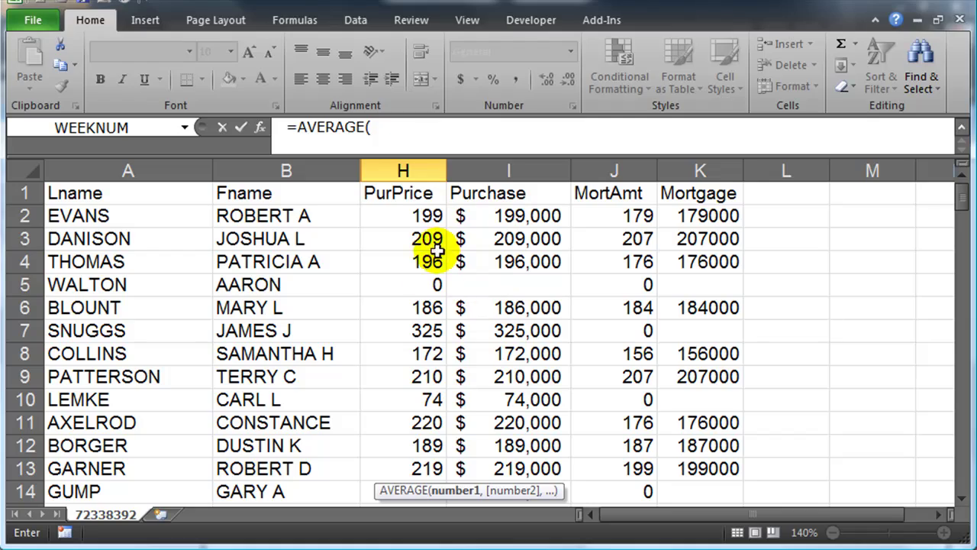
pyautogui.moveTo(413, 212)
pyautogui.mouseDown()
pyautogui.moveTo(405, 504)
pyautogui.moveTo(448, 299)
pyautogui.moveTo(428, 155)
pyautogui.moveTo(413, 142)
pyautogui.moveTo(407, 156)
pyautogui.moveTo(404, 135)
pyautogui.moveTo(395, 210)
pyautogui.mouseUp()
pyautogui.press('Return')
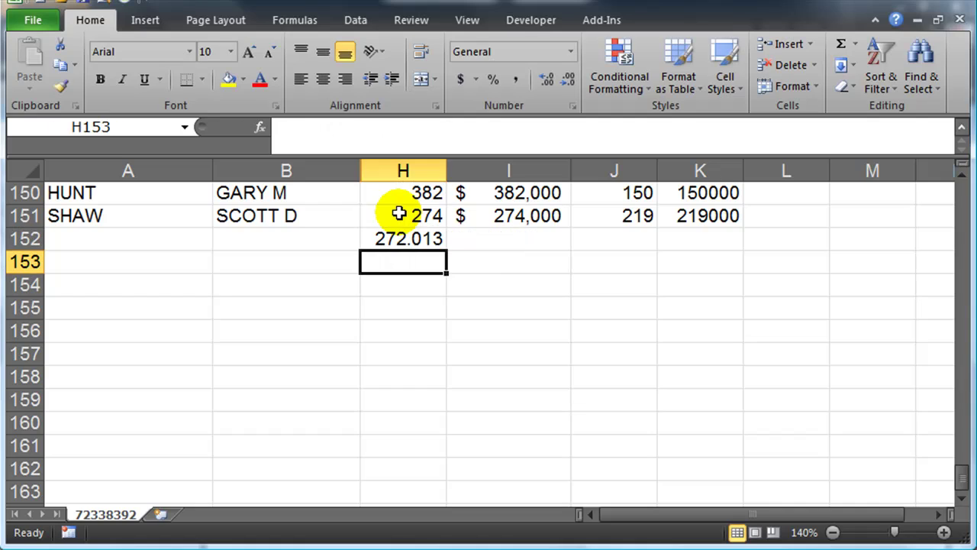
# - Copy the H152 average across row 152 to columns I through K
pyautogui.click(427, 241)
pyautogui.moveTo(448, 250); pyautogui.dragTo(731, 244)
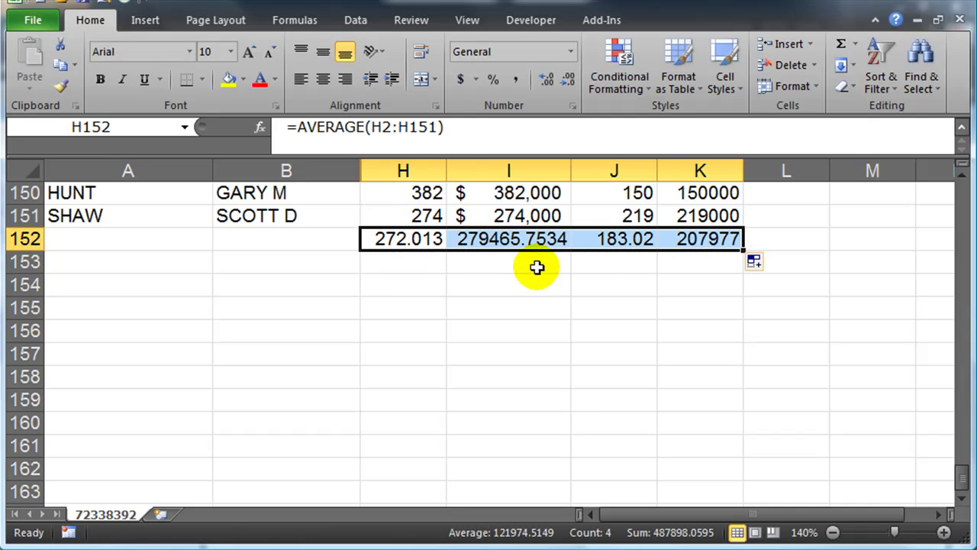
pyautogui.click(419, 267)
# - Review the H152–K152 average formulas and delete the MortAmt average in J152
pyautogui.click(420, 241)
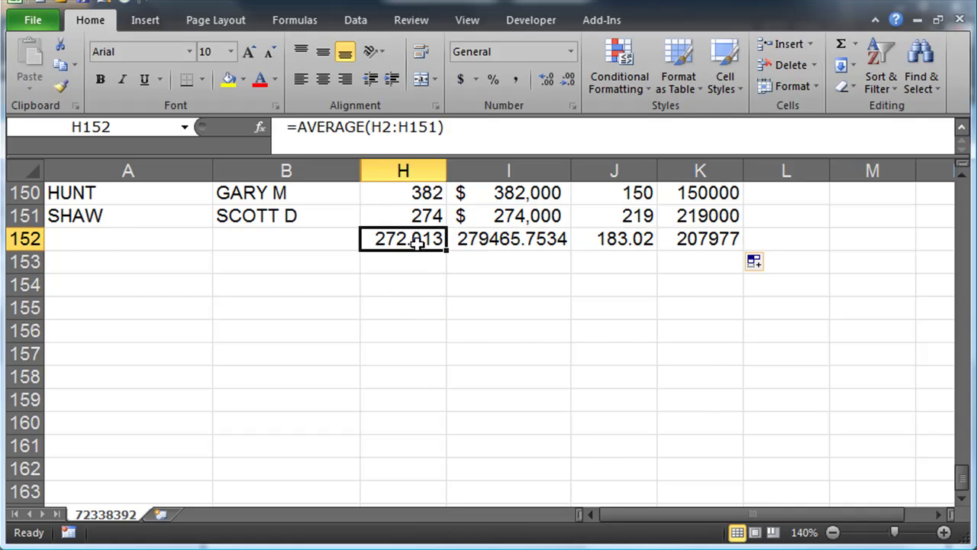
pyautogui.scroll(2, 435, 283)
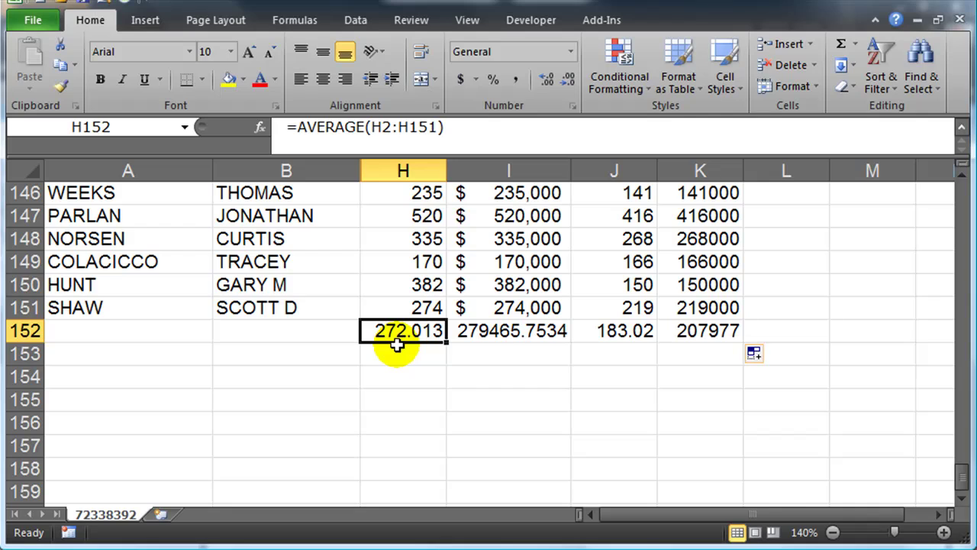
pyautogui.click(497, 338)
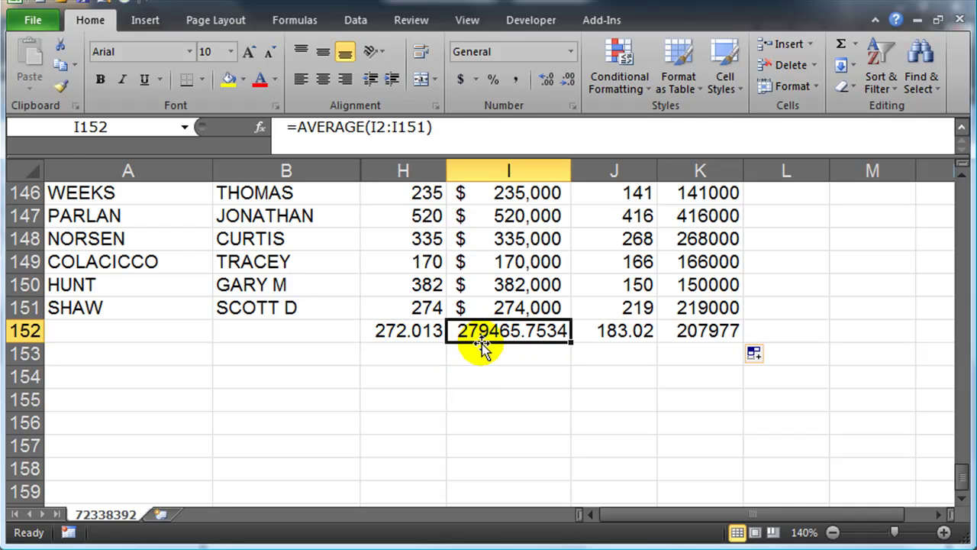
pyautogui.click(675, 375)
pyautogui.click(641, 336)
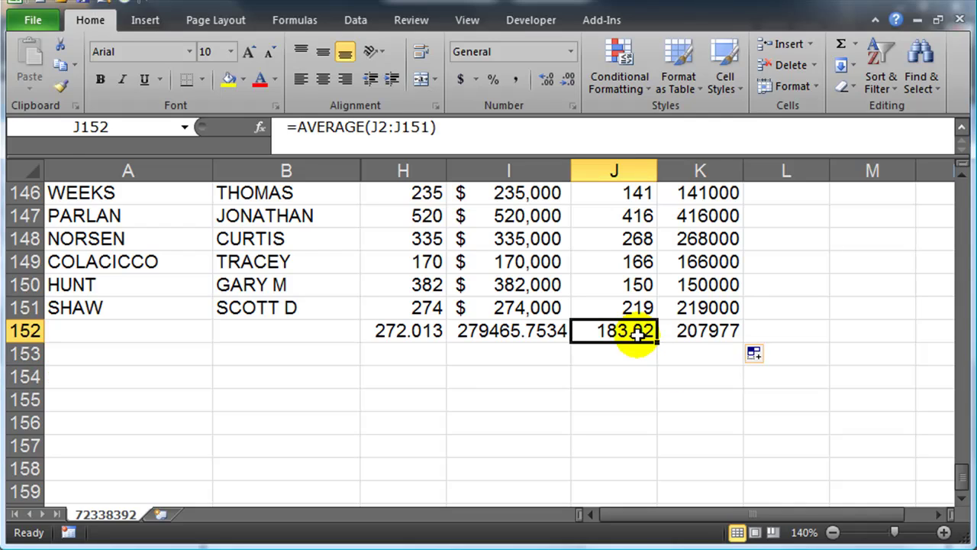
pyautogui.click(699, 336)
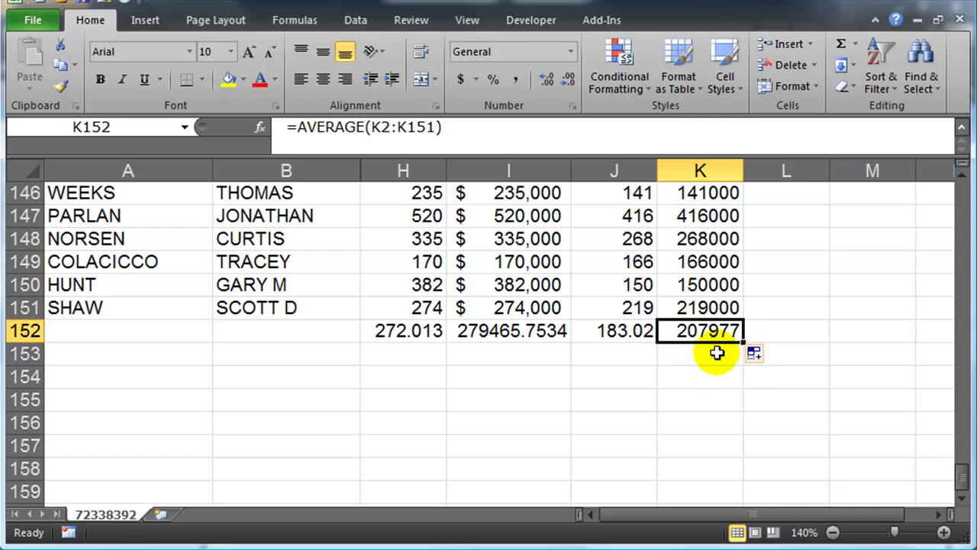
pyautogui.click(621, 330)
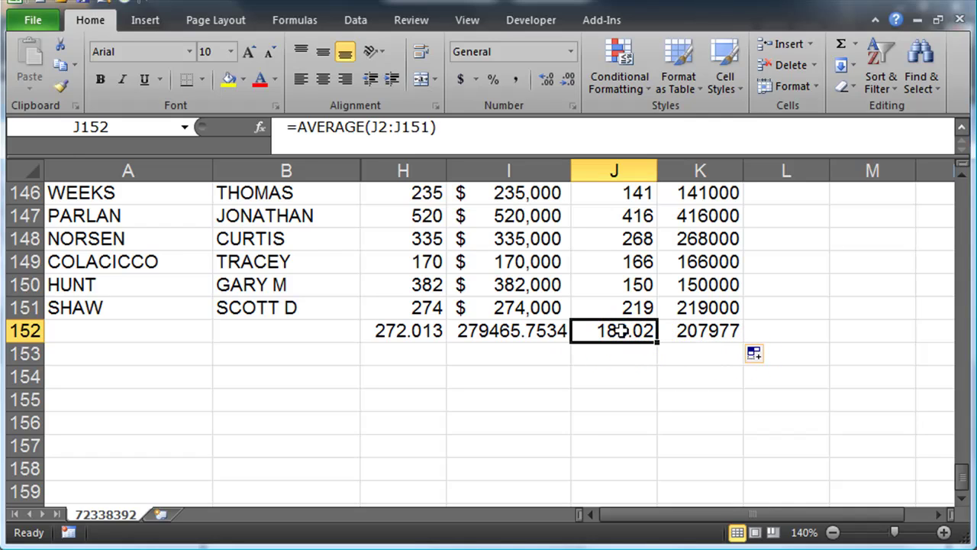
pyautogui.press('Delete')
# - Delete the PurPrice average in H152 and paint I151's whole-dollar currency format onto I152:K152
pyautogui.click(418, 331)
pyautogui.press('Delete')
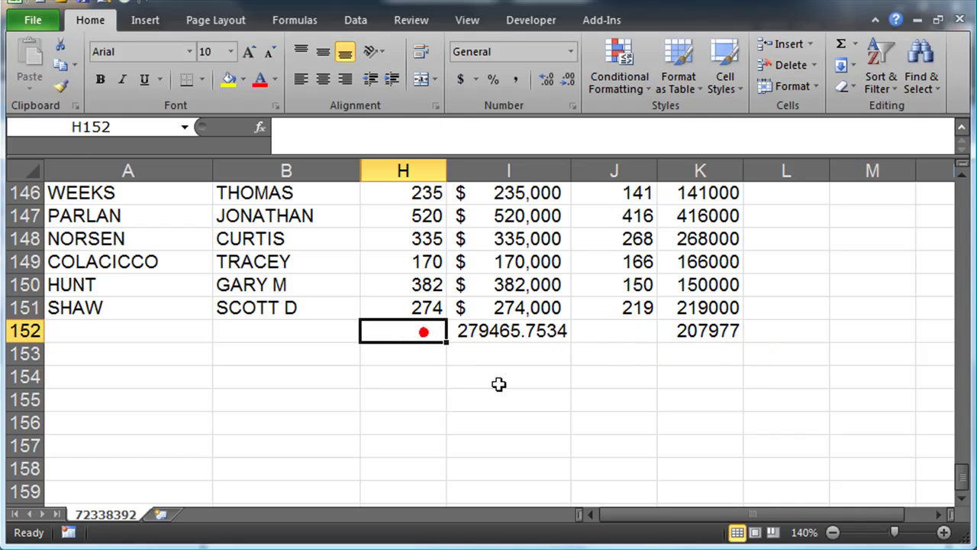
pyautogui.click(498, 379)
pyautogui.click(488, 307)
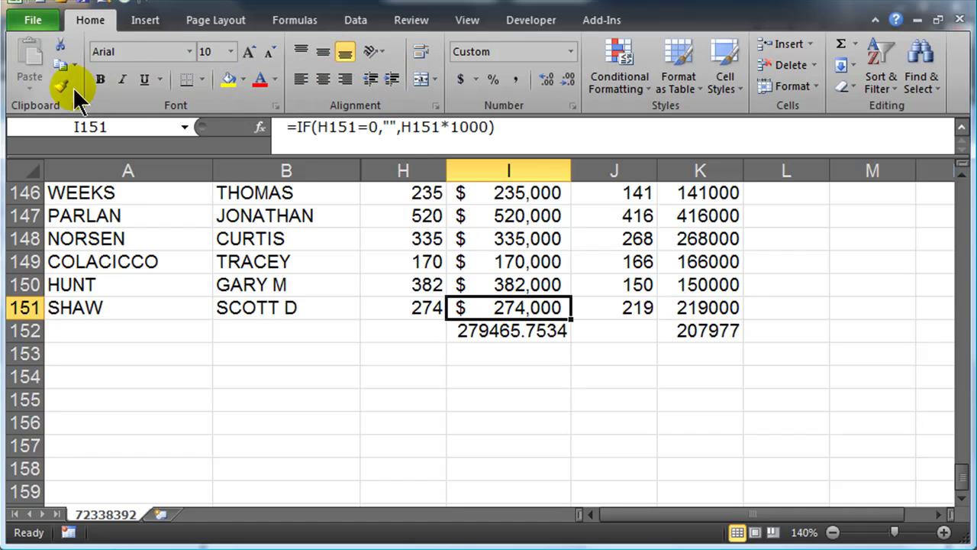
pyautogui.click(59, 86)
pyautogui.moveTo(534, 331); pyautogui.dragTo(703, 332)
pyautogui.click(723, 403)
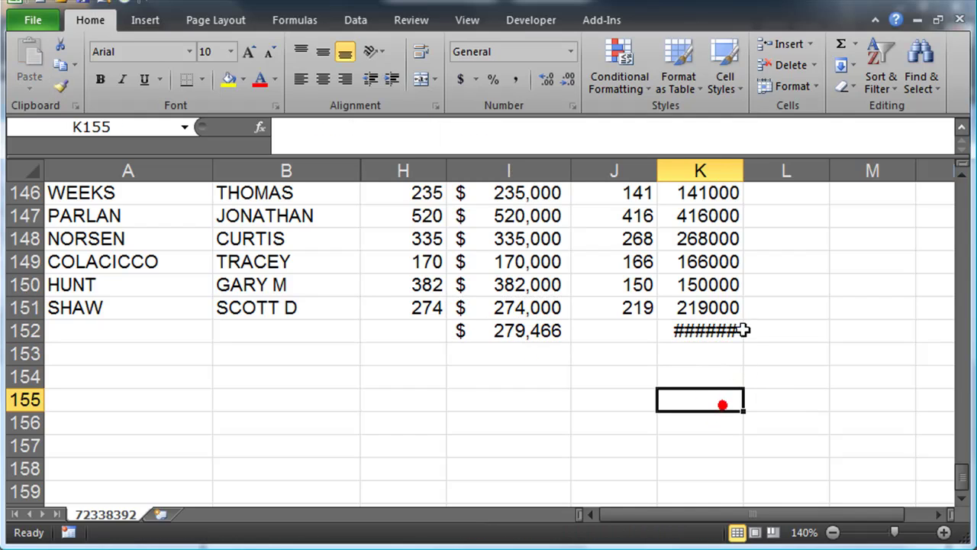
# - Autofit column K to show $207,977, then check the Purchase average and I7 formula
pyautogui.doubleClick(744, 170)
pyautogui.click(628, 374)
pyautogui.click(537, 332)
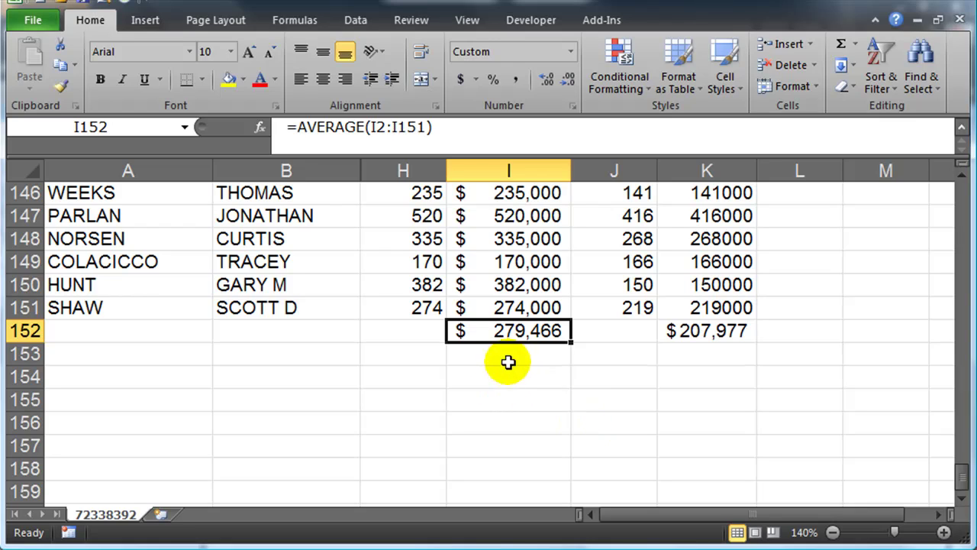
pyautogui.moveTo(960, 479); pyautogui.dragTo(964, 183)
pyautogui.click(564, 327)
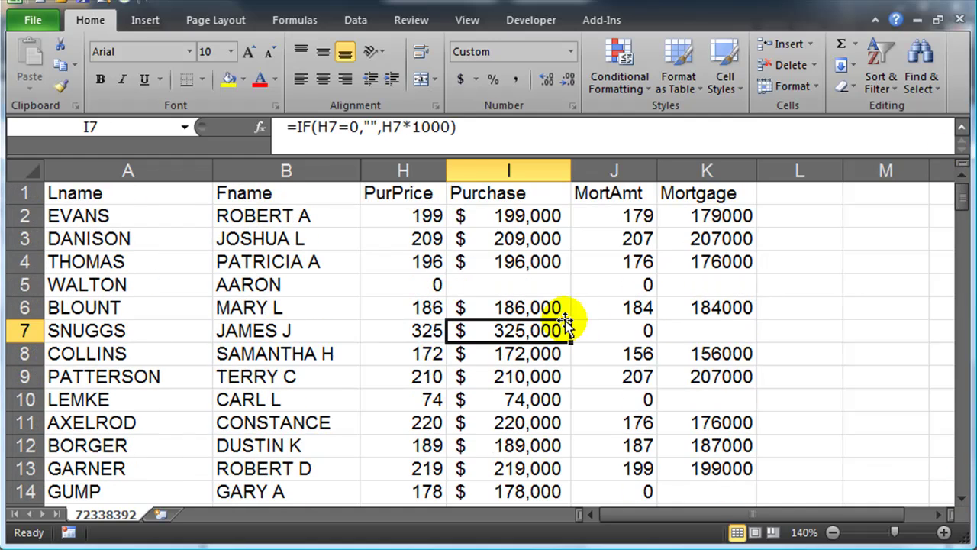